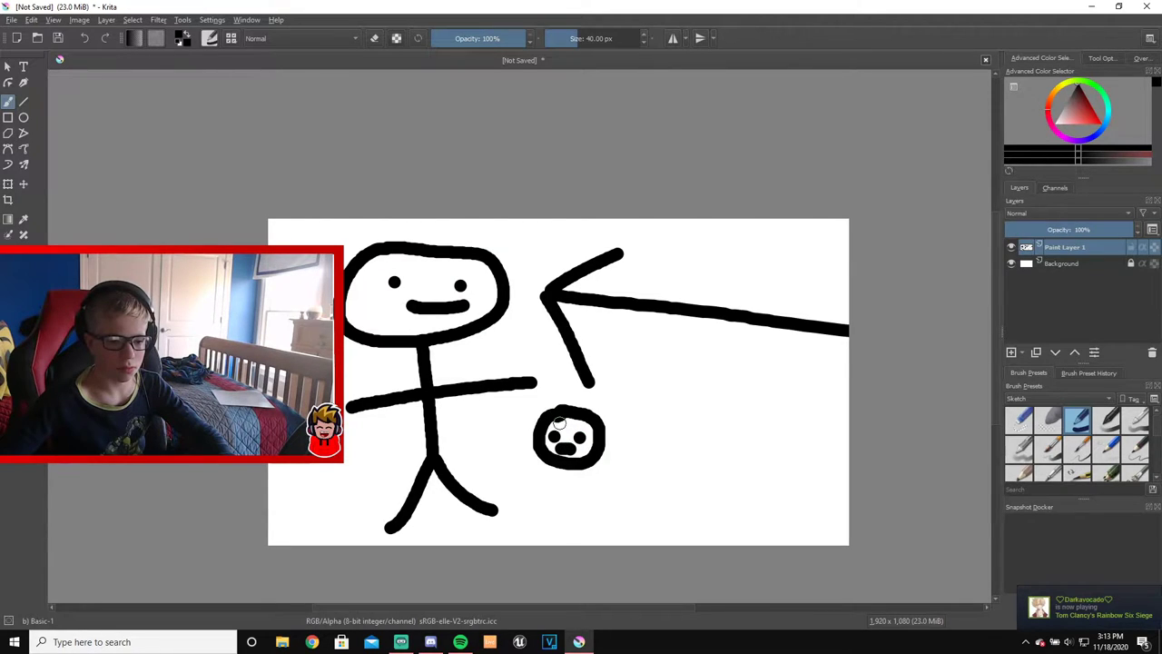
# Draw angled black eyebrows above the eyes on the small figure's face with the Line tool
pyautogui.scroll(-1, 563, 419)
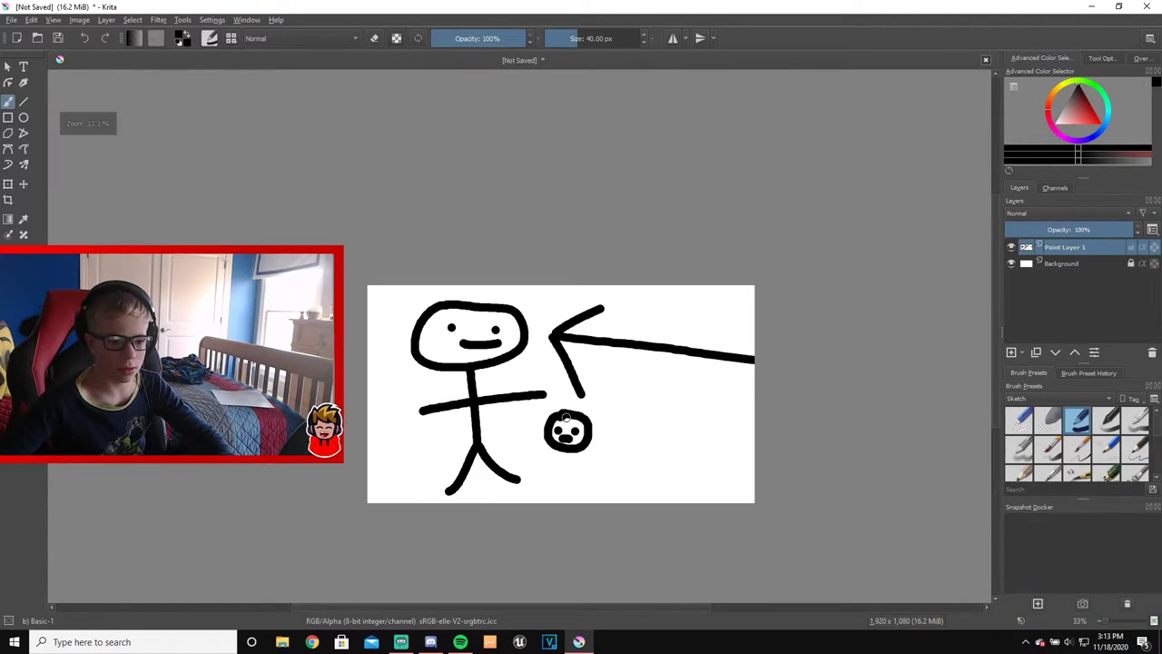
pyautogui.scroll(2, 564, 417)
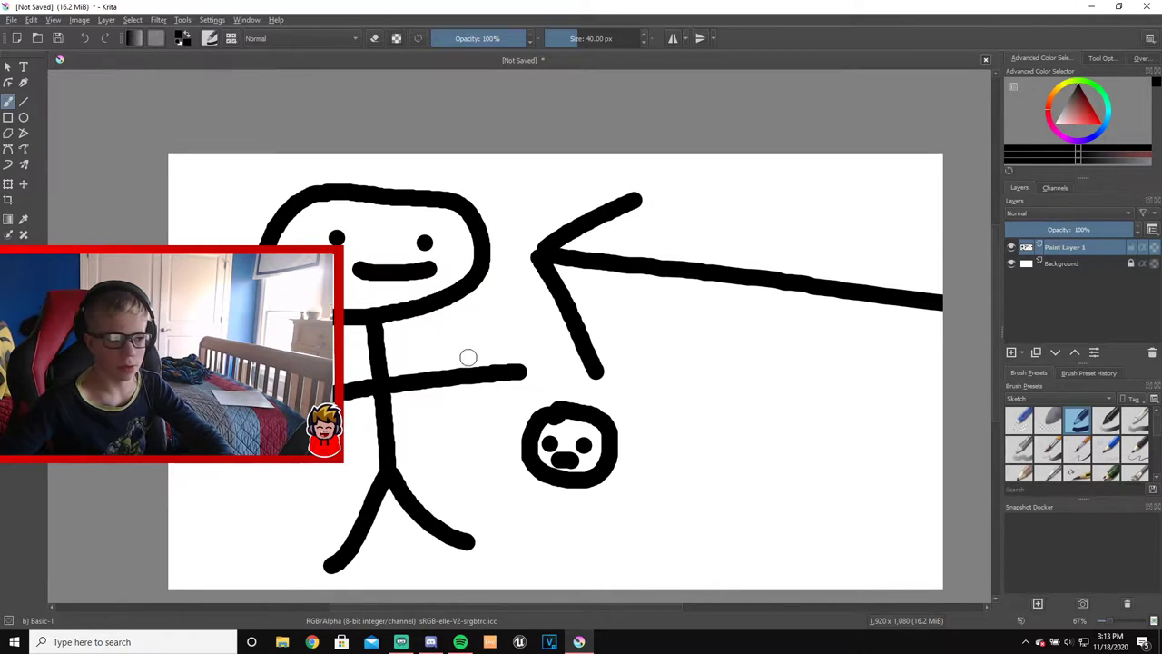
pyautogui.click(24, 102)
pyautogui.moveTo(557, 428); pyautogui.dragTo(580, 432)
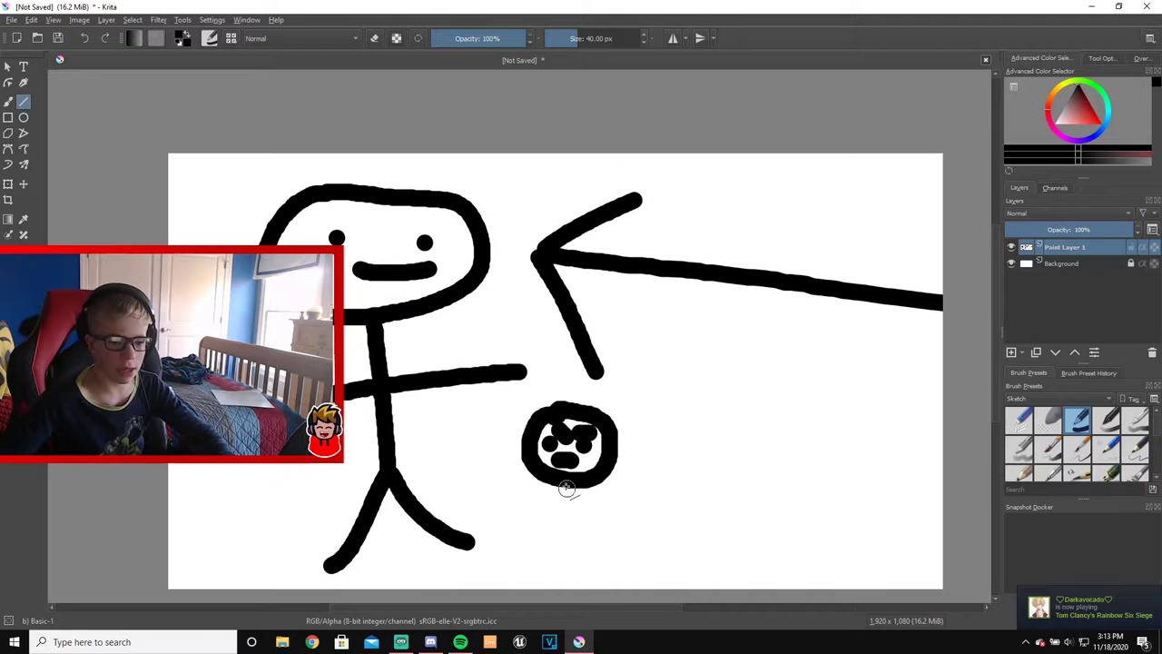
# Draw a straight body, two arms and two legs below the small figure's head with black lines
pyautogui.moveTo(563, 488); pyautogui.dragTo(563, 564)
pyautogui.moveTo(572, 522); pyautogui.dragTo(646, 502)
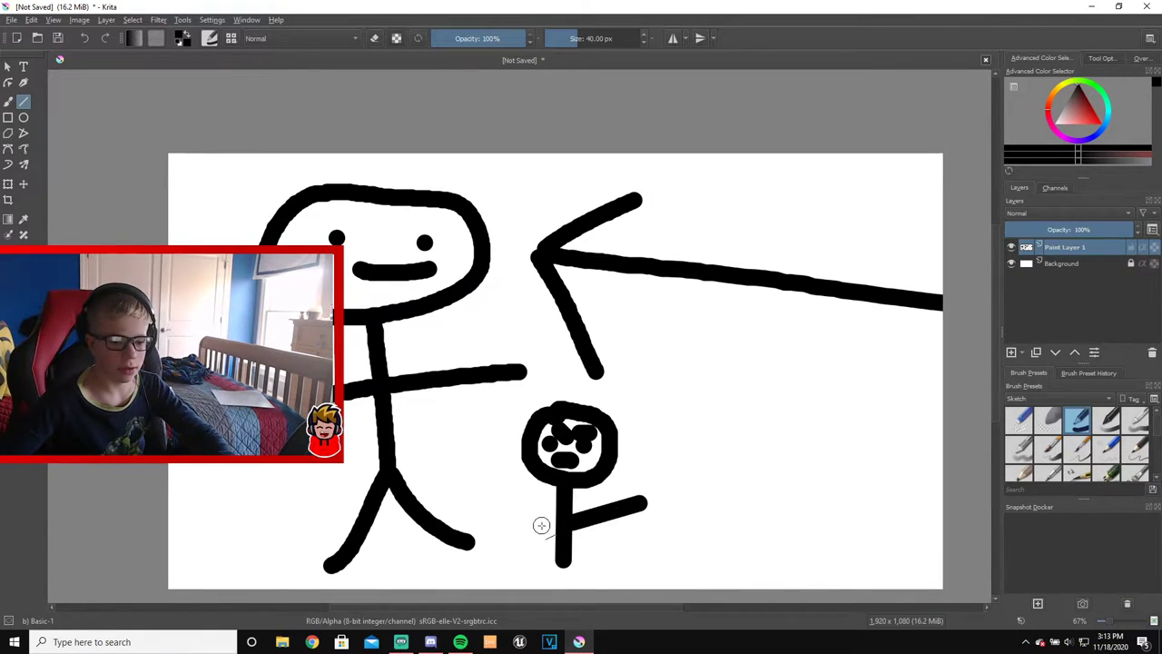
pyautogui.moveTo(562, 525); pyautogui.dragTo(508, 483)
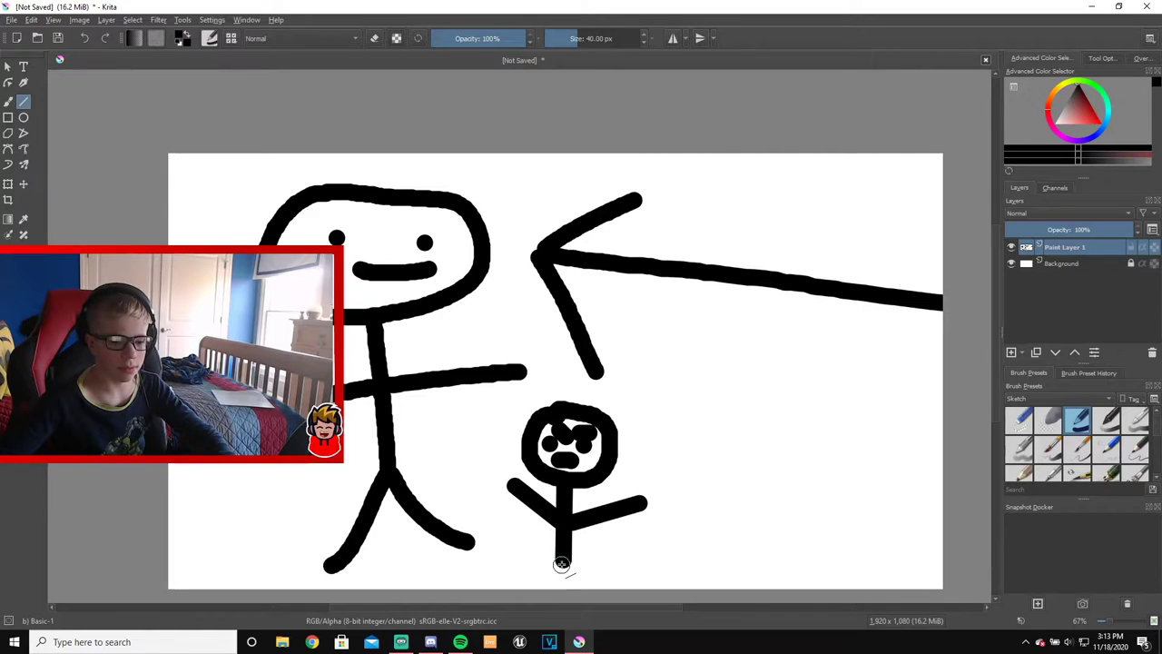
pyautogui.moveTo(562, 557); pyautogui.dragTo(495, 588)
pyautogui.moveTo(564, 557); pyautogui.dragTo(627, 589)
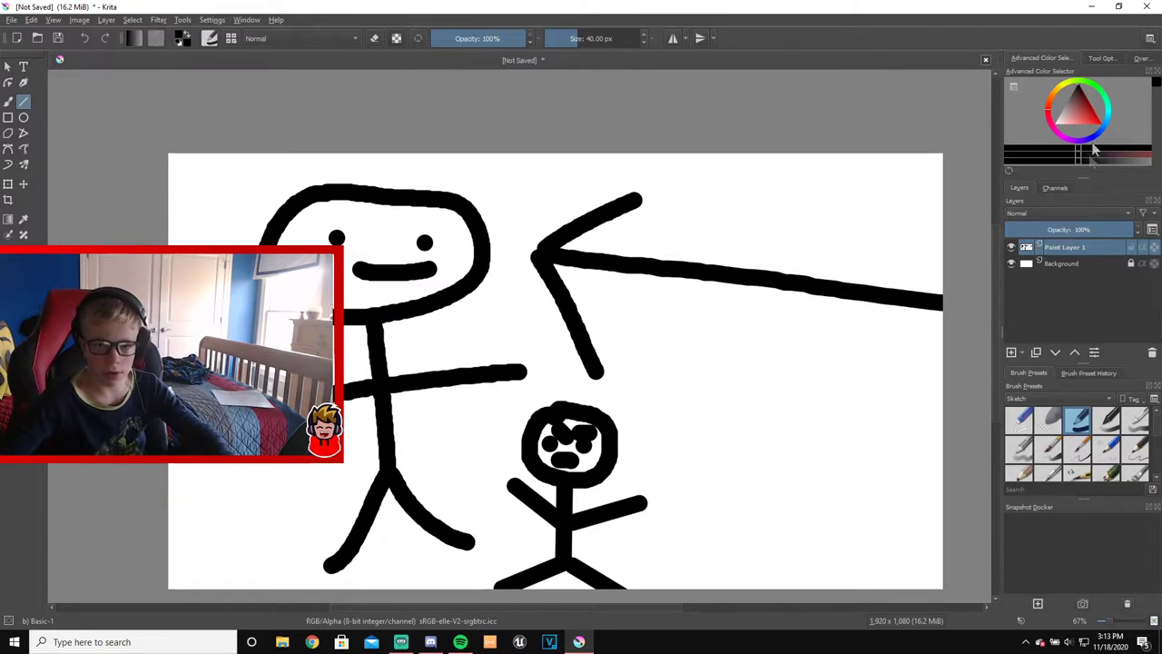
# Paint a red arrow with the Freehand Brush, pointing at the small figure from its right side
pyautogui.click(1081, 102)
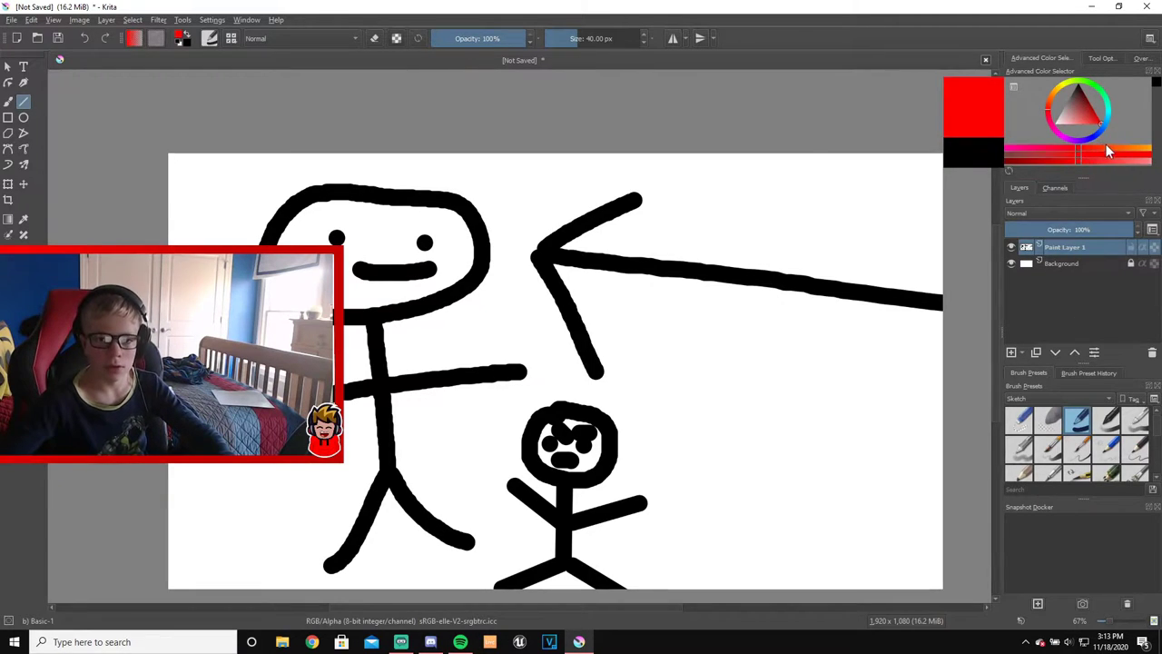
pyautogui.click(7, 101)
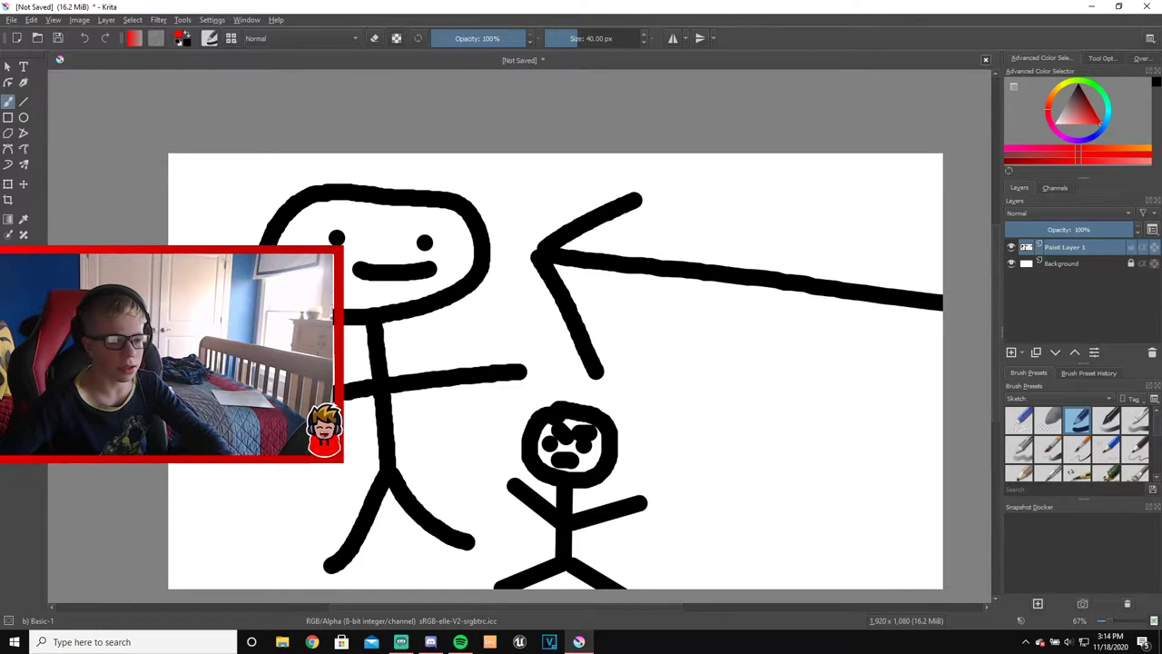
pyautogui.moveTo(647, 463); pyautogui.dragTo(845, 445)
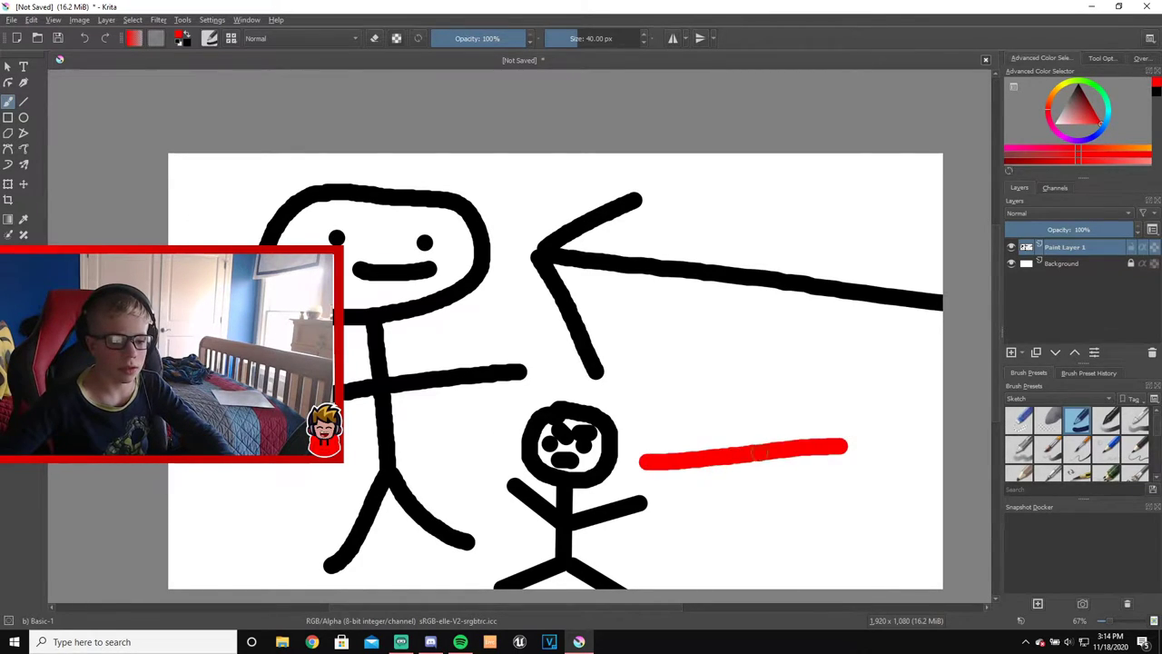
pyautogui.moveTo(648, 460); pyautogui.dragTo(753, 395)
pyautogui.moveTo(646, 459); pyautogui.dragTo(776, 514)
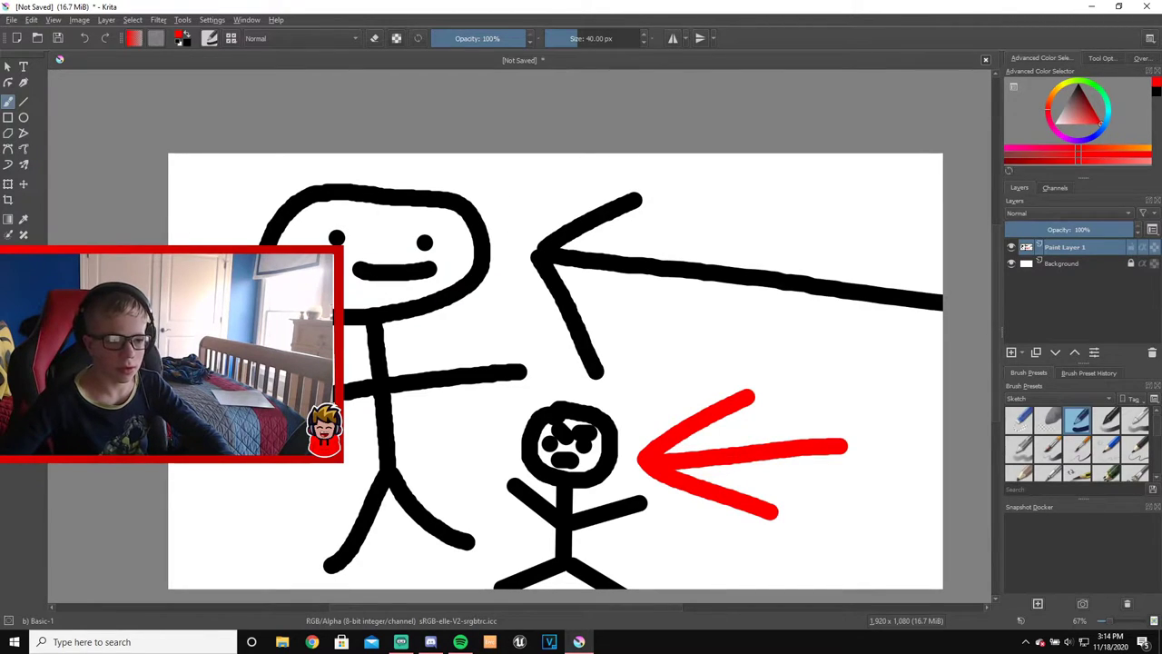
# Undo all the strokes of the stick figures and arrows until the canvas is blank
pyautogui.hotkey('ctrl', 'z')
pyautogui.hotkey('ctrl', 'z')
pyautogui.hotkey('ctrl', 'z')
pyautogui.hotkey('ctrl', 'z')
pyautogui.hotkey('ctrl', 'z')
pyautogui.hotkey('ctrl', 'z')
pyautogui.hotkey('ctrl', 'z')
pyautogui.hotkey('ctrl', 'z')
pyautogui.hotkey('ctrl', 'z')
pyautogui.hotkey('ctrl', 'z')
pyautogui.hotkey('ctrl', 'z')
pyautogui.hotkey('ctrl', 'z')
pyautogui.hotkey('ctrl', 'z')
pyautogui.hotkey('ctrl', 'z')
pyautogui.hotkey('ctrl', 'z')
pyautogui.hotkey('ctrl', 'z')
pyautogui.hotkey('ctrl', 'z')
pyautogui.hotkey('ctrl', 'z')
pyautogui.hotkey('ctrl', 'z')
pyautogui.hotkey('ctrl', 'z')
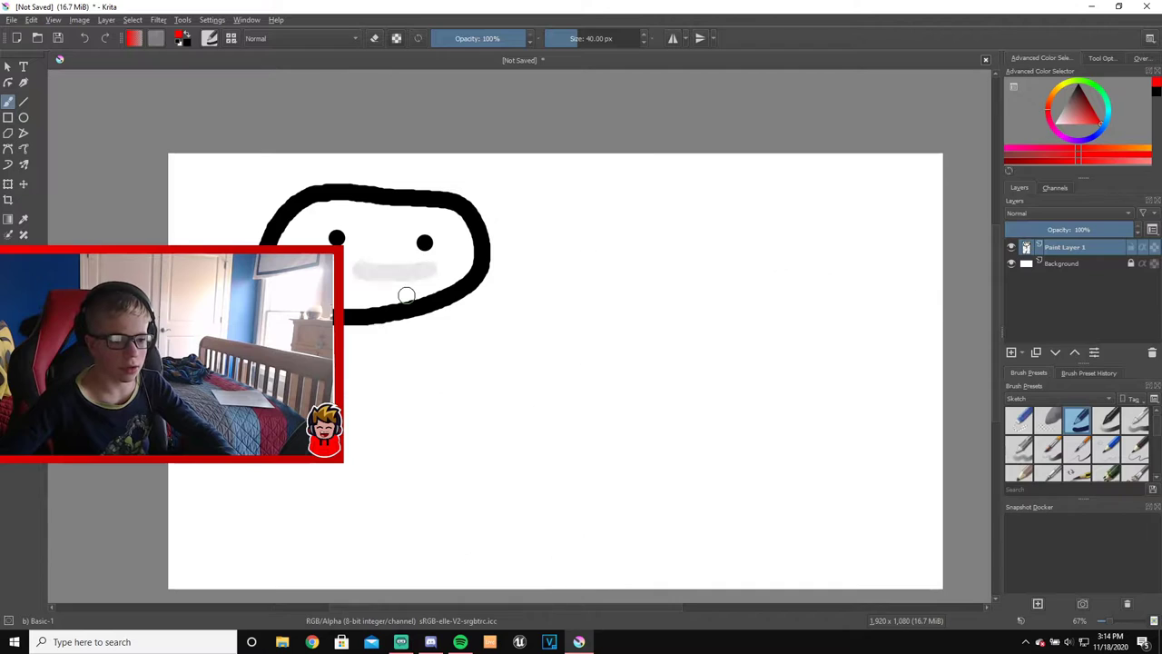
# Draw a bright green rectangle in the upper middle of the canvas and fill its interior with the same green
pyautogui.click(8, 117)
pyautogui.moveTo(397, 177); pyautogui.dragTo(617, 343)
pyautogui.hotkey('ctrl', 'z')
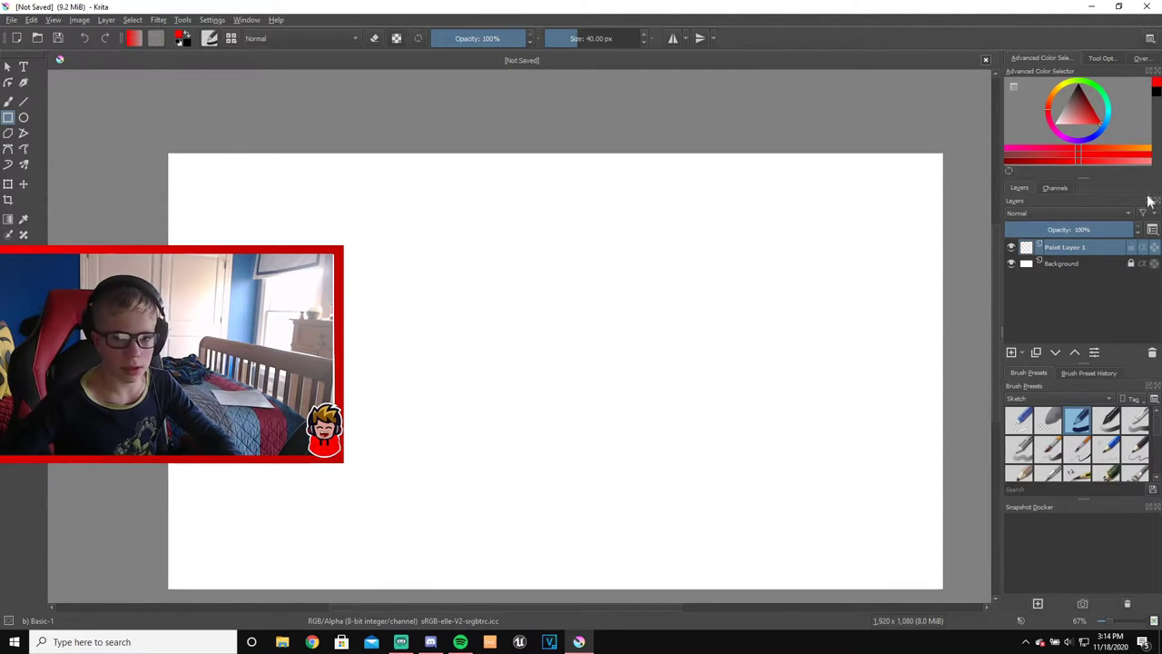
pyautogui.moveTo(1101, 130); pyautogui.dragTo(1080, 94)
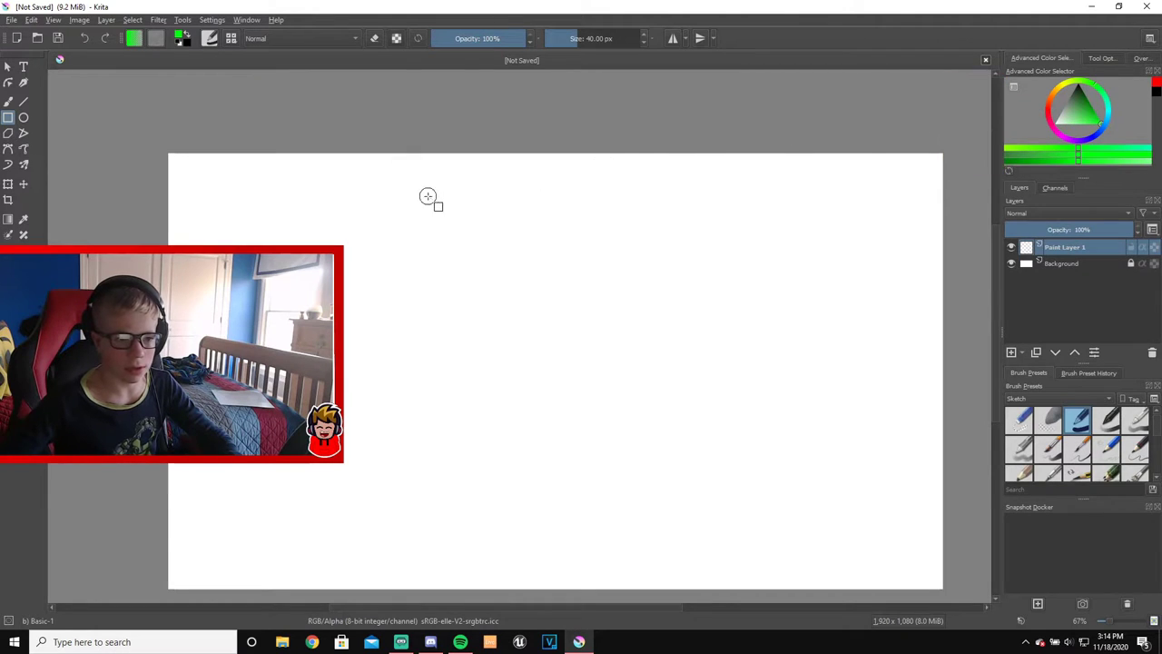
pyautogui.moveTo(480, 182); pyautogui.dragTo(631, 320)
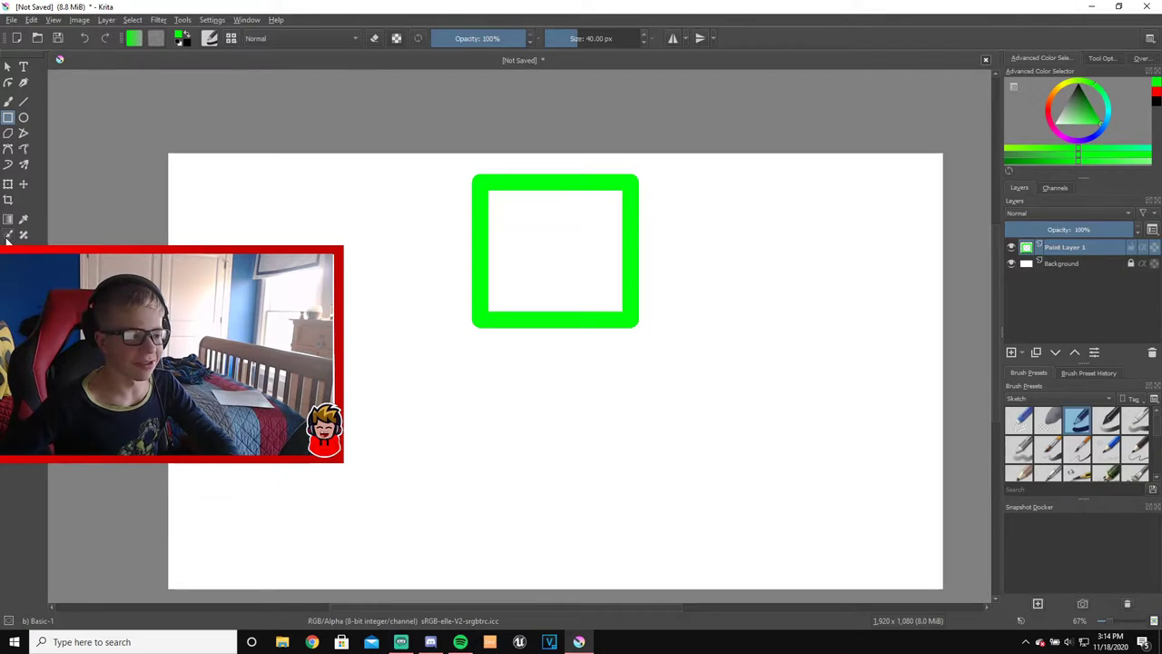
pyautogui.press('f')
pyautogui.click(513, 290)
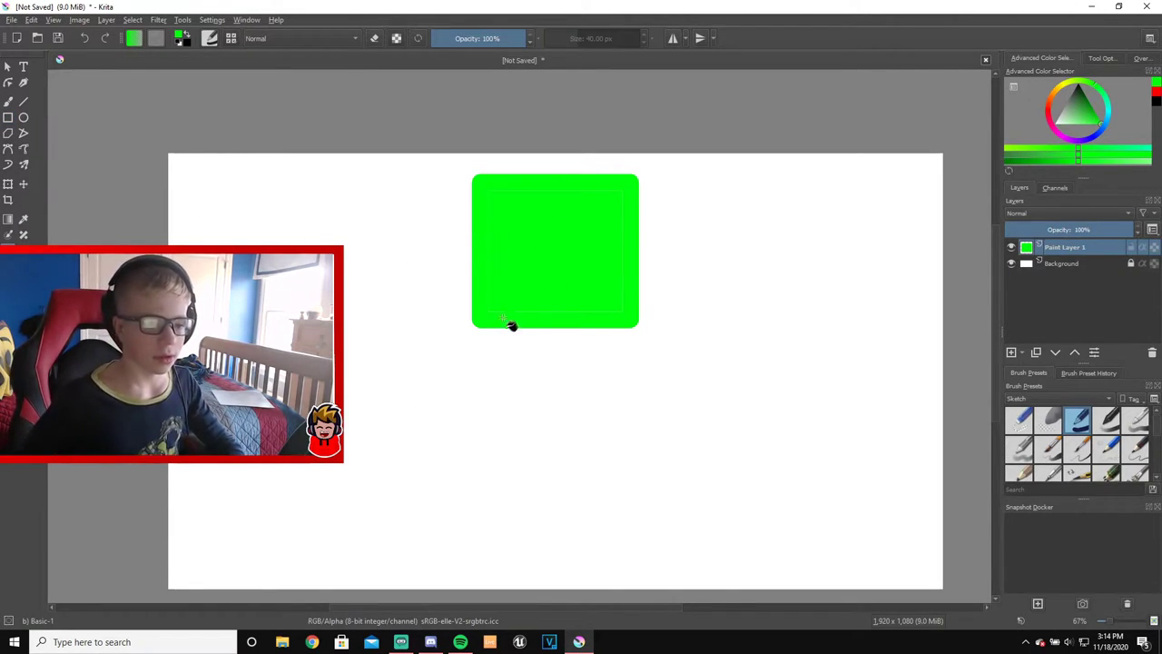
pyautogui.click(8, 118)
pyautogui.moveTo(479, 329)
pyautogui.mouseDown()
pyautogui.moveTo(474, 341)
pyautogui.moveTo(630, 399)
pyautogui.moveTo(632, 524)
pyautogui.moveTo(634, 511)
pyautogui.mouseUp()
pyautogui.hotkey('ctrl', 'z')
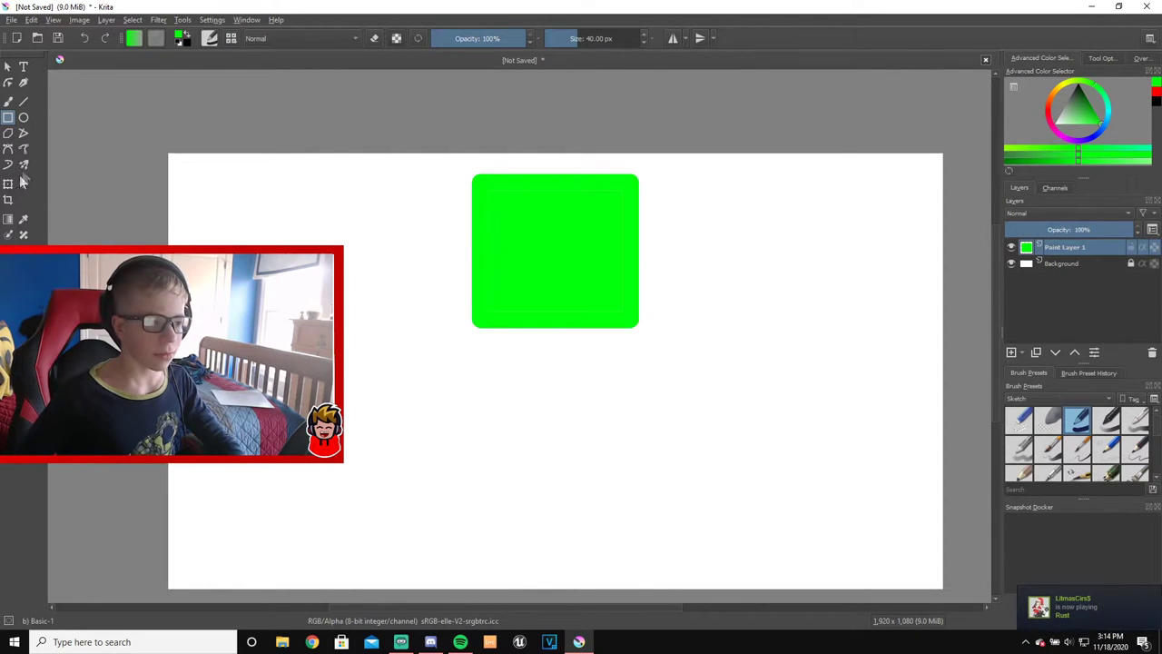
# Paint two black dot eyes on the upper half of the green square with the Freehand Brush
pyautogui.click(8, 101)
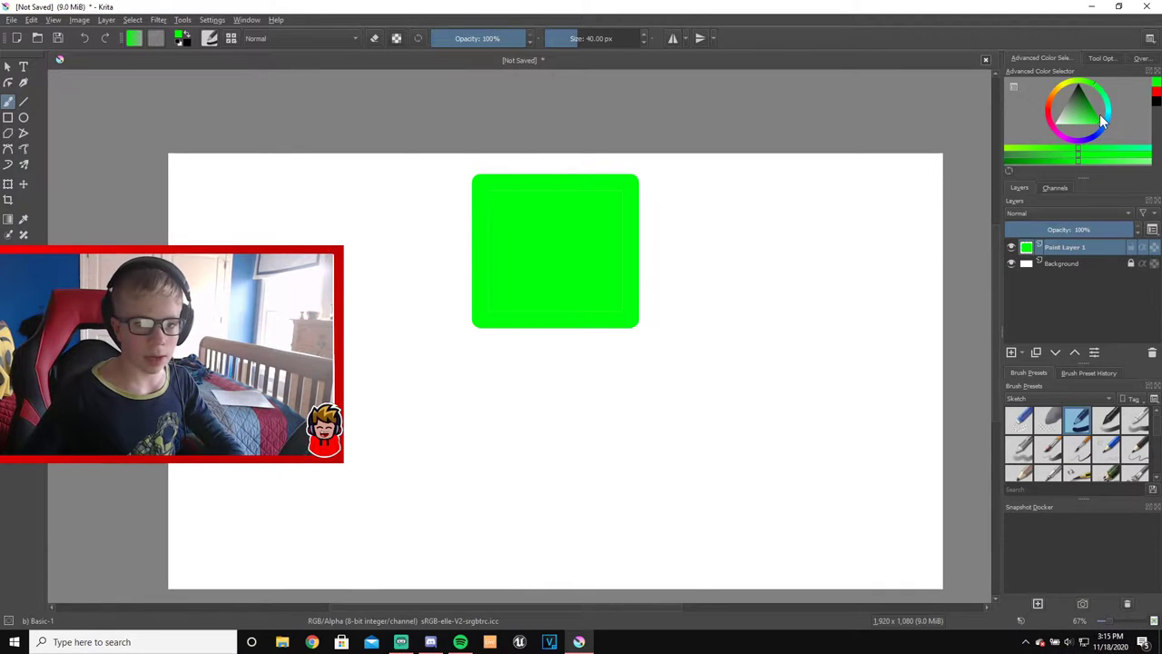
pyautogui.click(1099, 125)
pyautogui.click(514, 218)
pyautogui.click(583, 217)
# Try to draw a black smile below the eyes with the Freehand Brush and the Freehand Path tool, undoing each attempt
pyautogui.moveTo(524, 246); pyautogui.dragTo(646, 255)
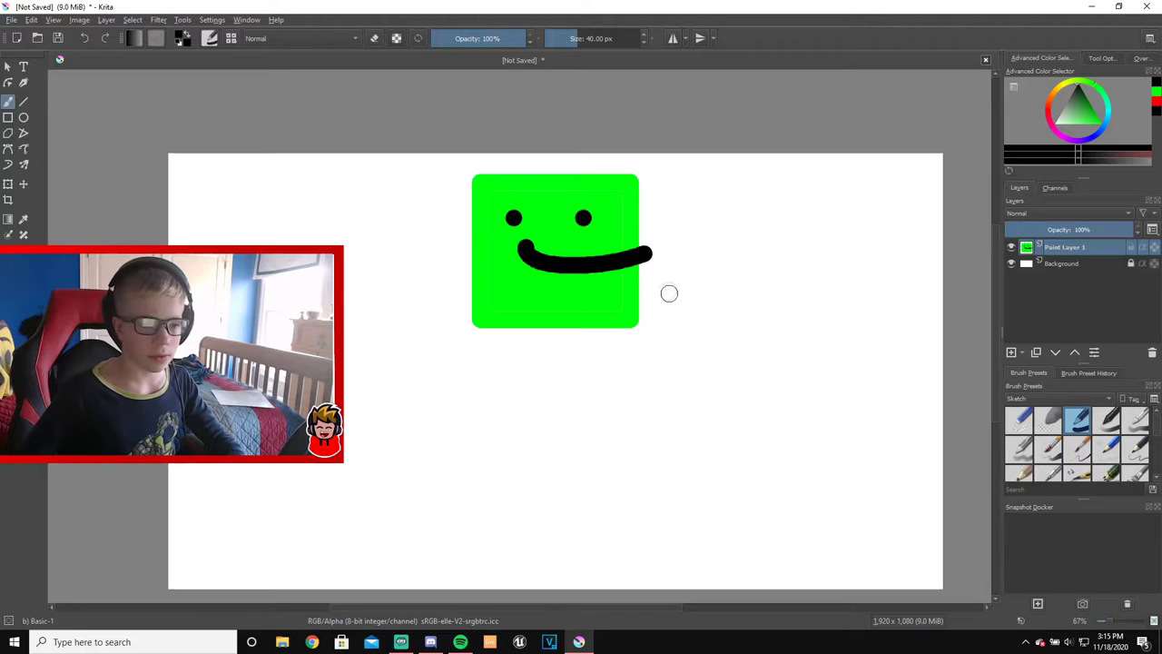
pyautogui.hotkey('ctrl', 'z')
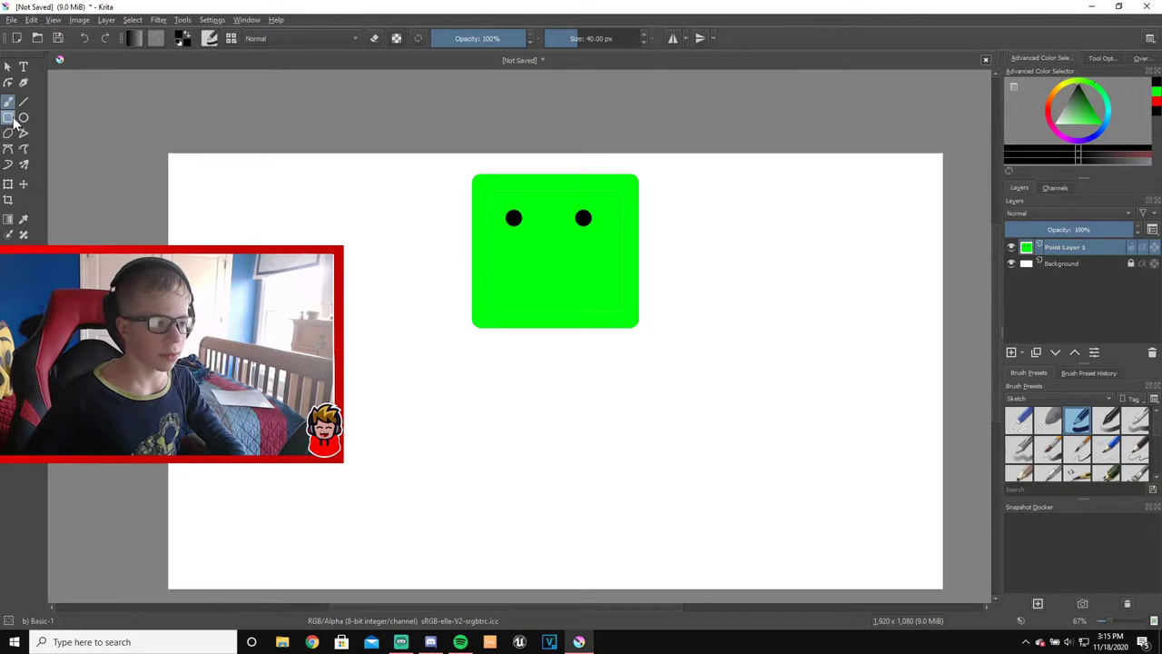
pyautogui.click(23, 151)
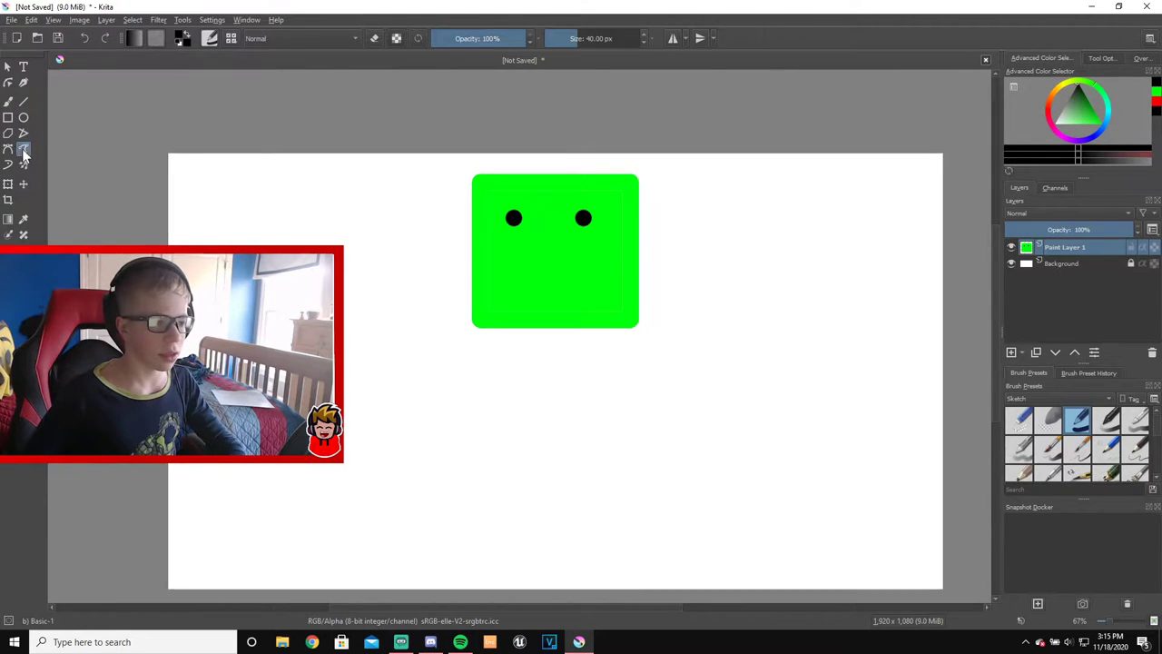
pyautogui.moveTo(547, 269); pyautogui.dragTo(600, 249)
pyautogui.hotkey('ctrl', 'z')
pyautogui.moveTo(538, 246); pyautogui.dragTo(551, 245)
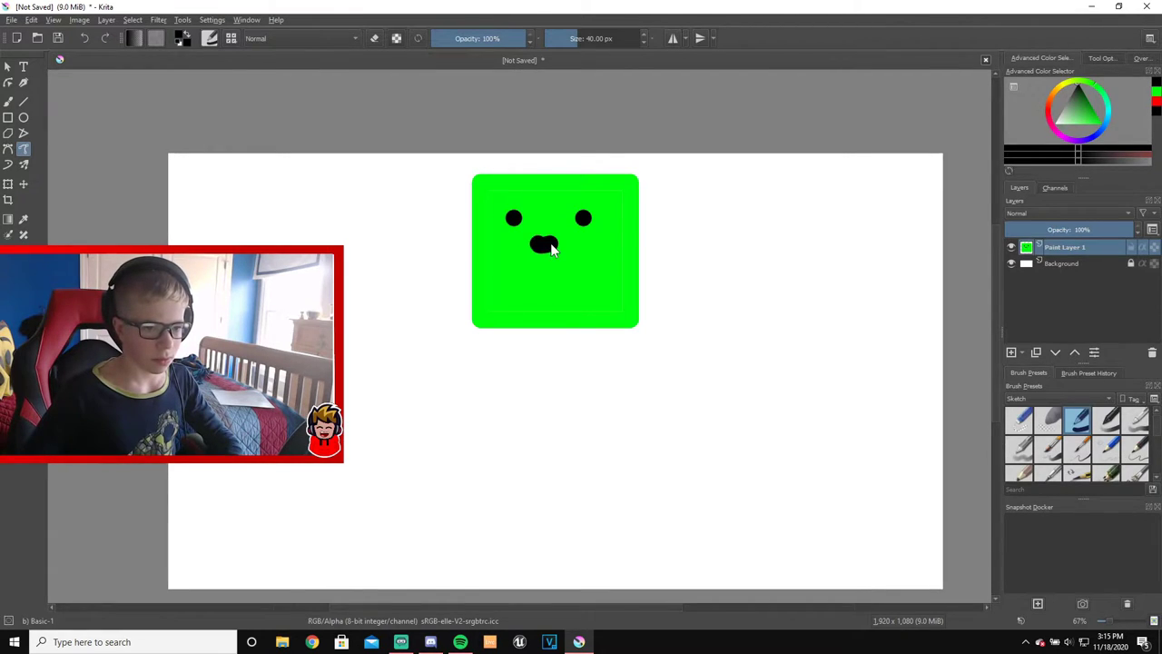
pyautogui.hotkey('ctrl', 'z')
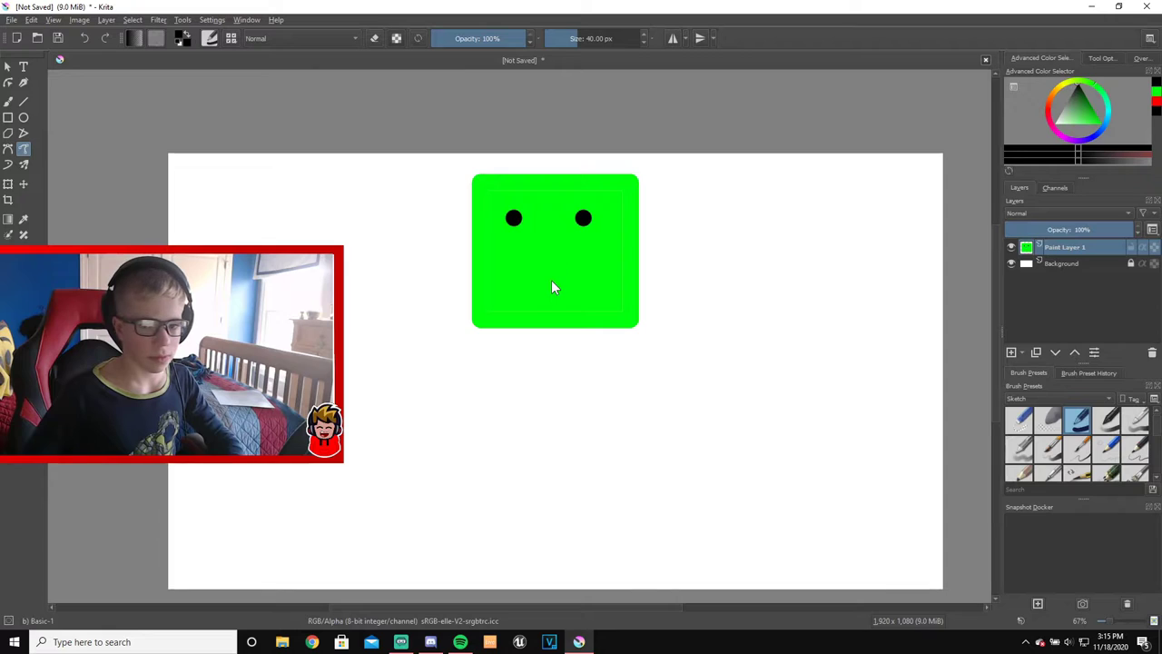
pyautogui.click(1060, 213)
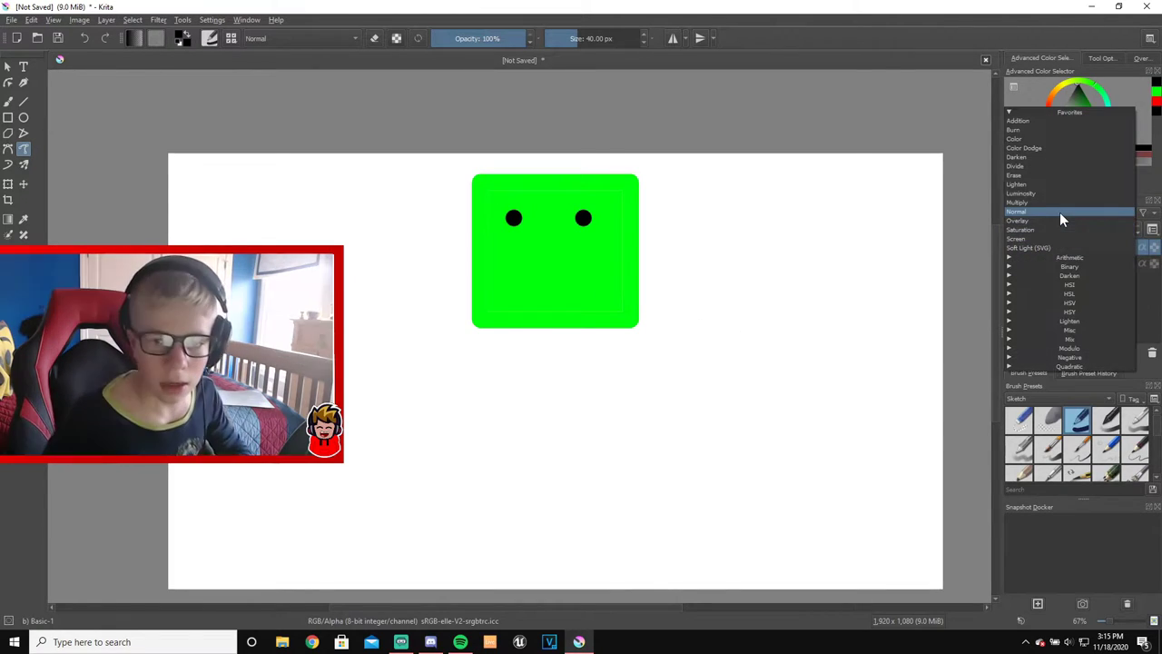
pyautogui.click(1061, 212)
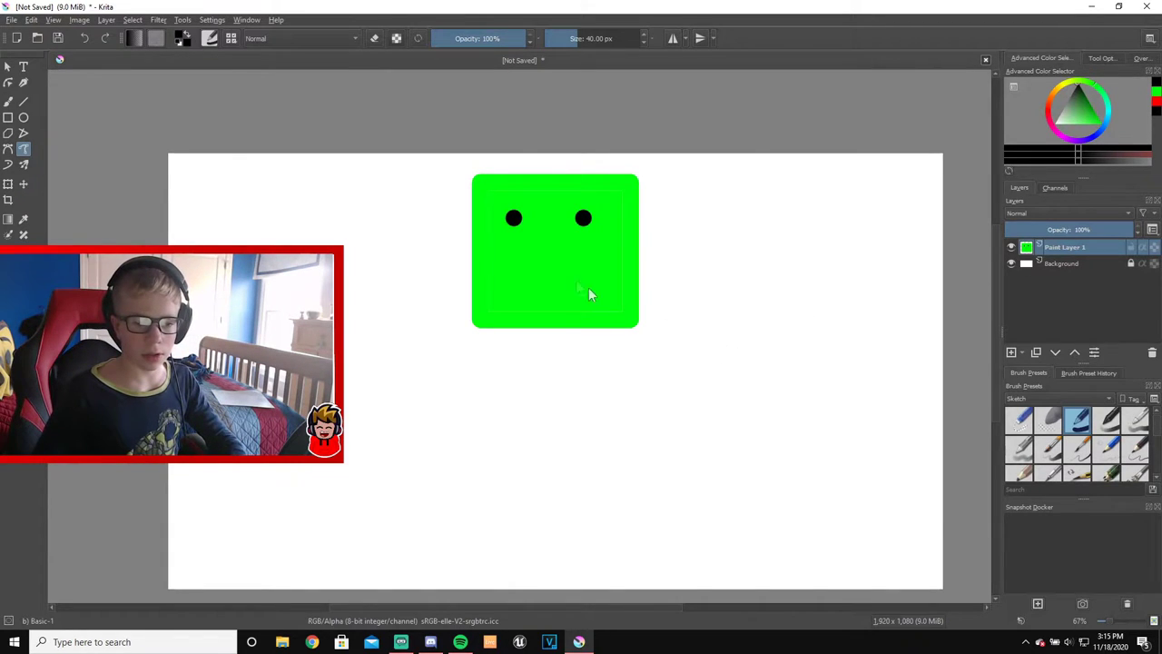
pyautogui.moveTo(522, 254)
pyautogui.mouseDown()
pyautogui.moveTo(561, 268)
pyautogui.moveTo(580, 247)
pyautogui.mouseUp()
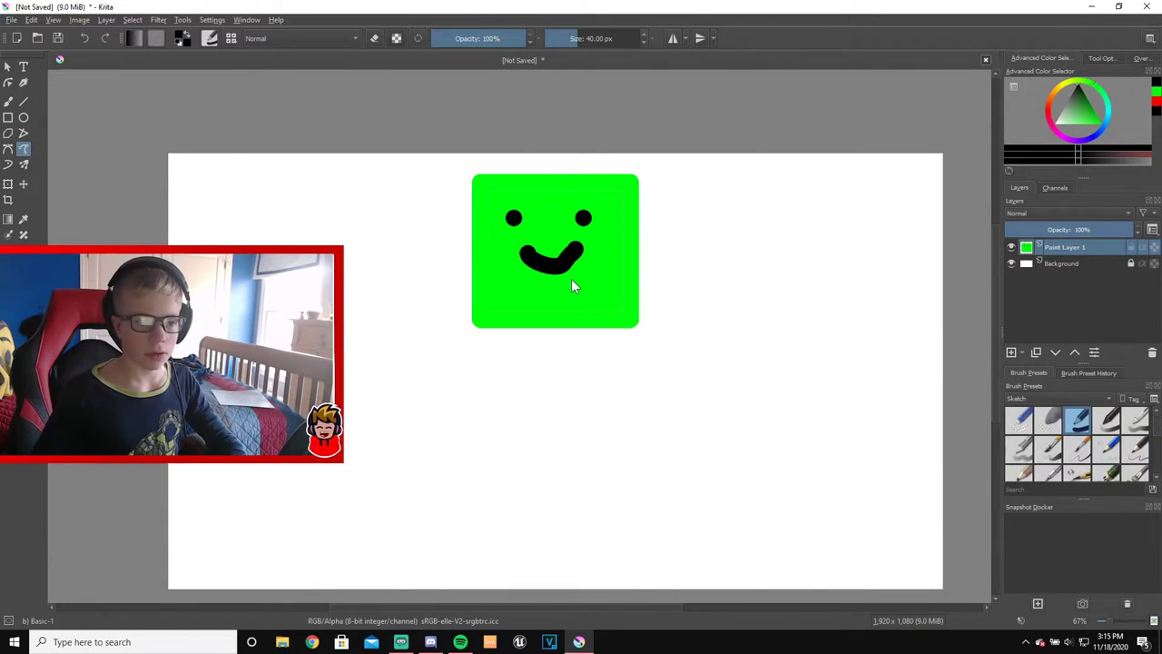
pyautogui.hotkey('ctrl', 'z')
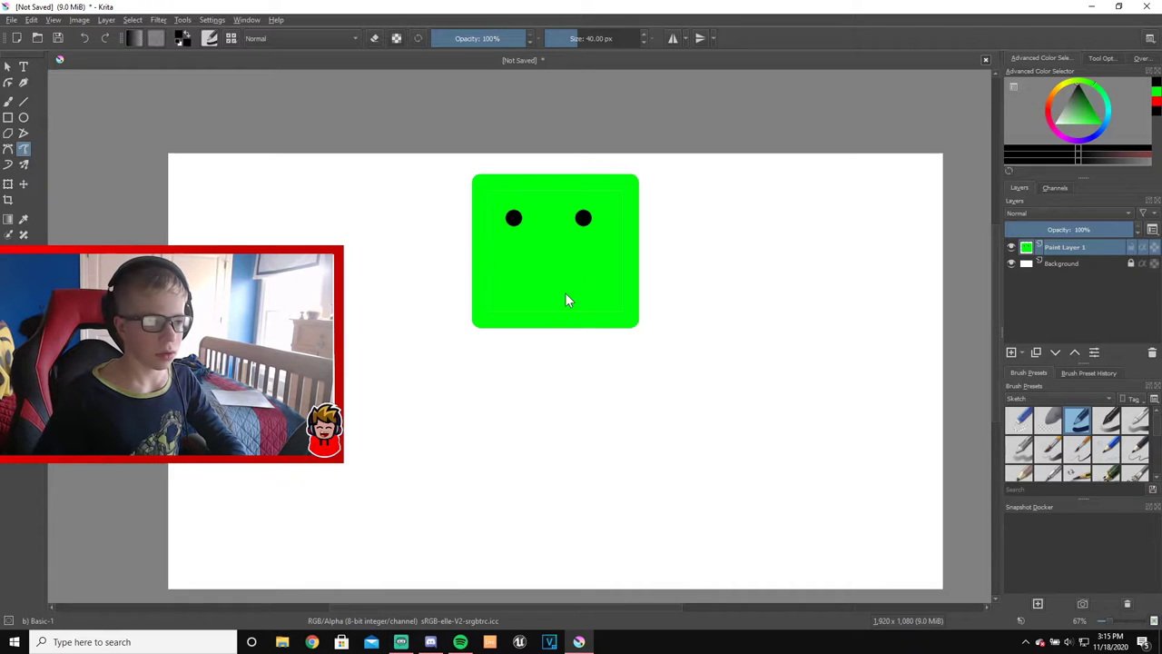
# Switch to the Dynamic Brush tool and try a thick black smile below the eyes, undoing the stroke
pyautogui.click(8, 165)
pyautogui.moveTo(519, 243)
pyautogui.mouseDown()
pyautogui.moveTo(565, 265)
pyautogui.moveTo(580, 242)
pyautogui.mouseUp()
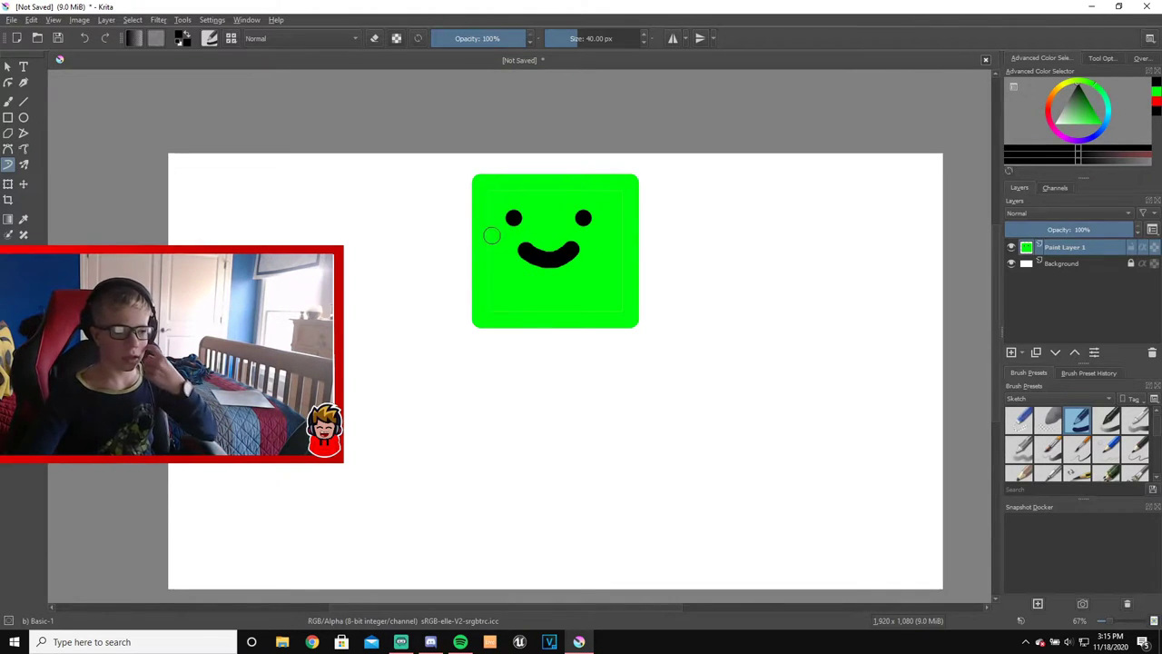
pyautogui.hotkey('ctrl', 'z')
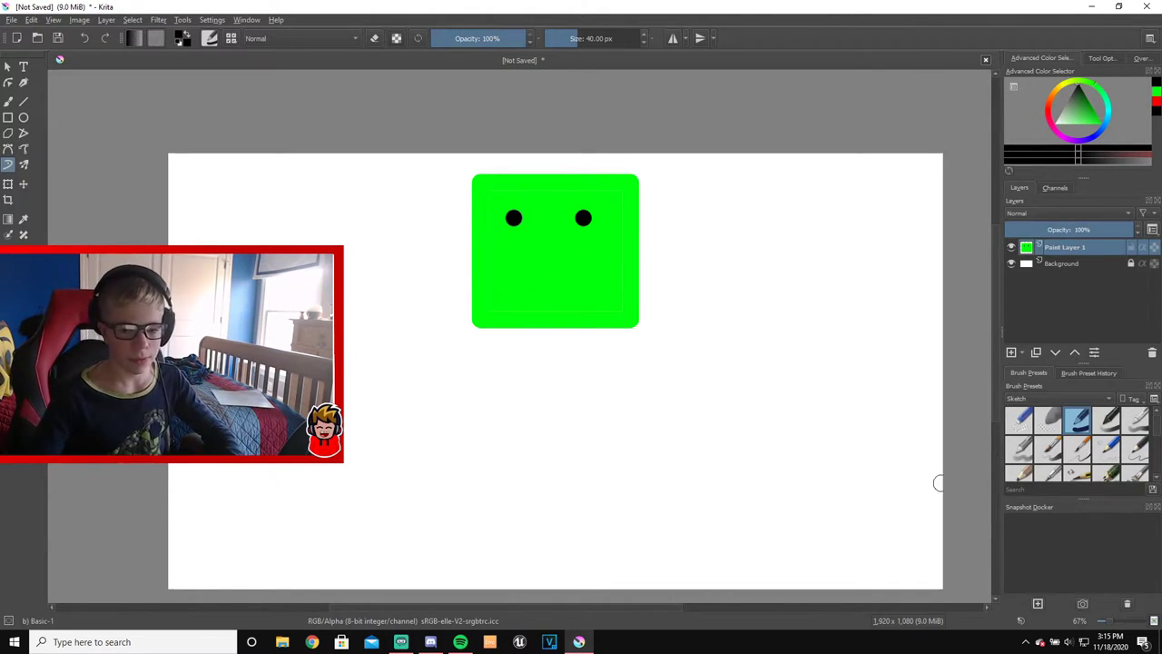
# Pick the b)_Basic-1 preset from the brush history and draw a thin black smile below the eyes at 9.03 px
pyautogui.moveTo(1111, 623)
pyautogui.mouseDown()
pyautogui.moveTo(1100, 623)
pyautogui.moveTo(1113, 625)
pyautogui.mouseUp()
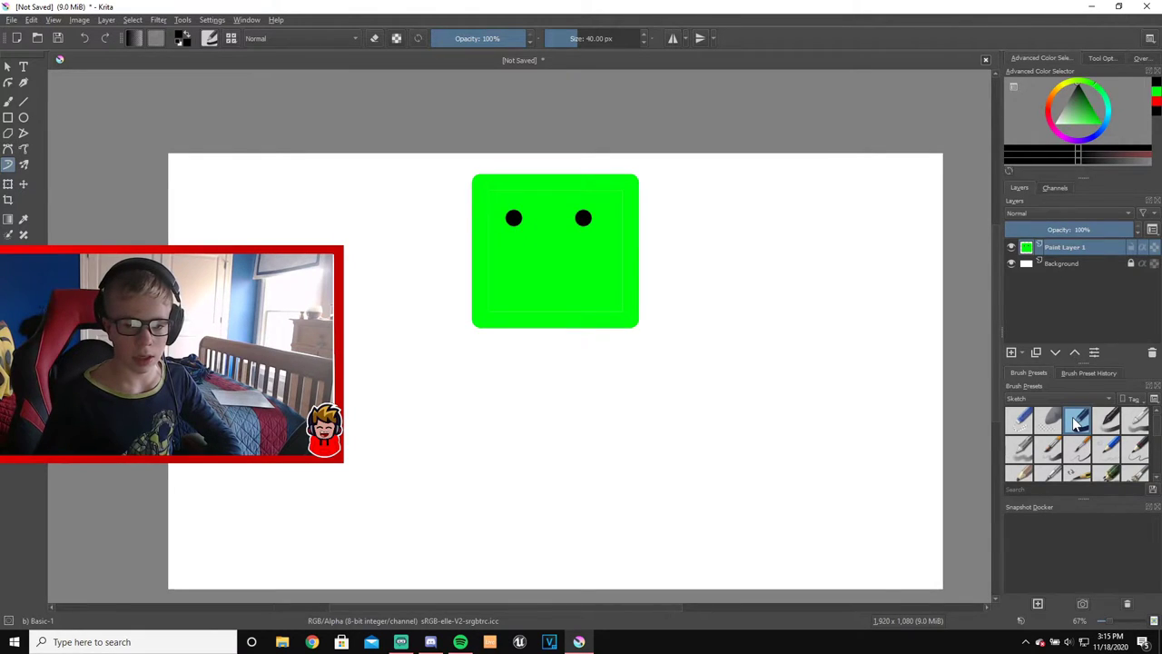
pyautogui.click(1071, 373)
pyautogui.click(1029, 373)
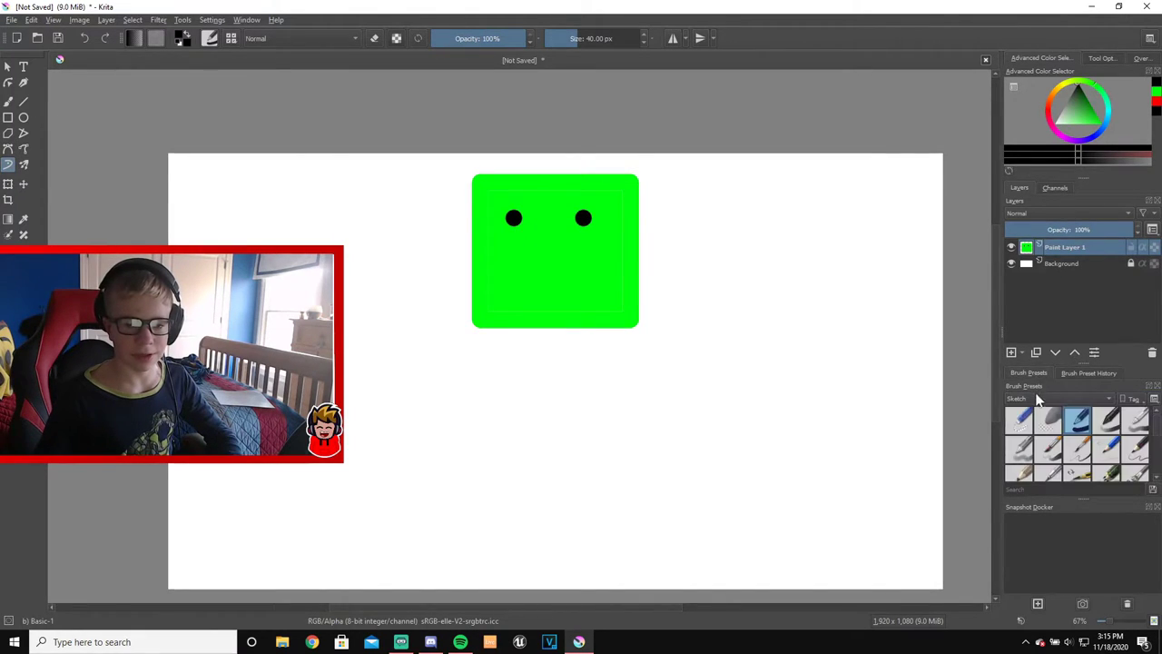
pyautogui.click(1095, 353)
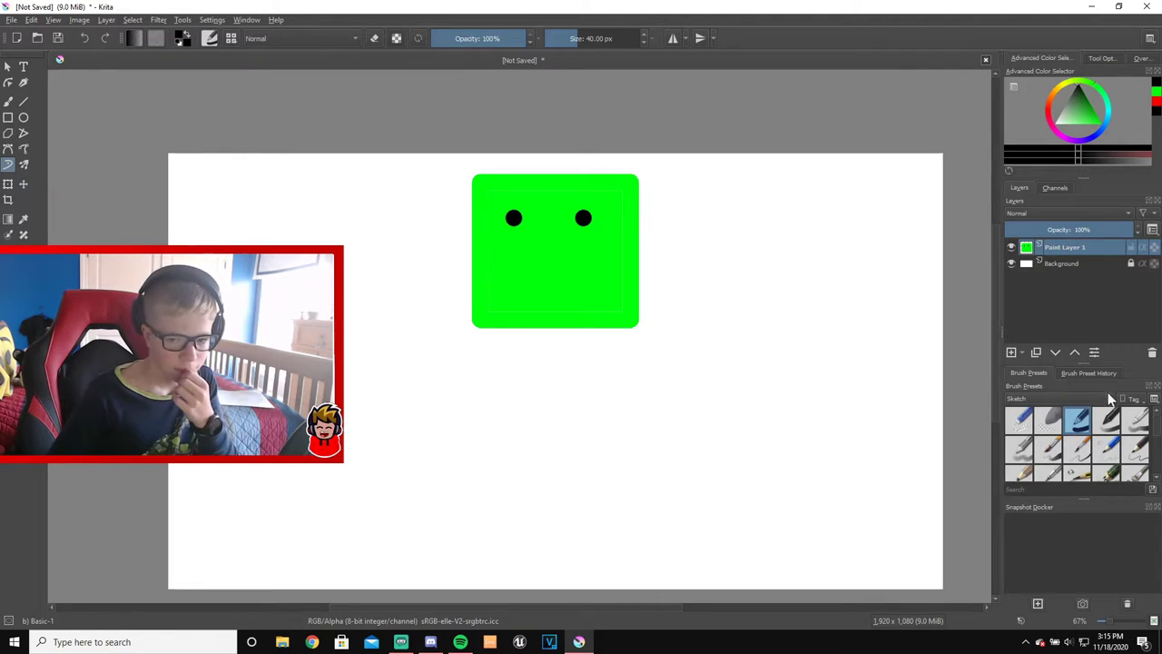
pyautogui.click(1109, 398)
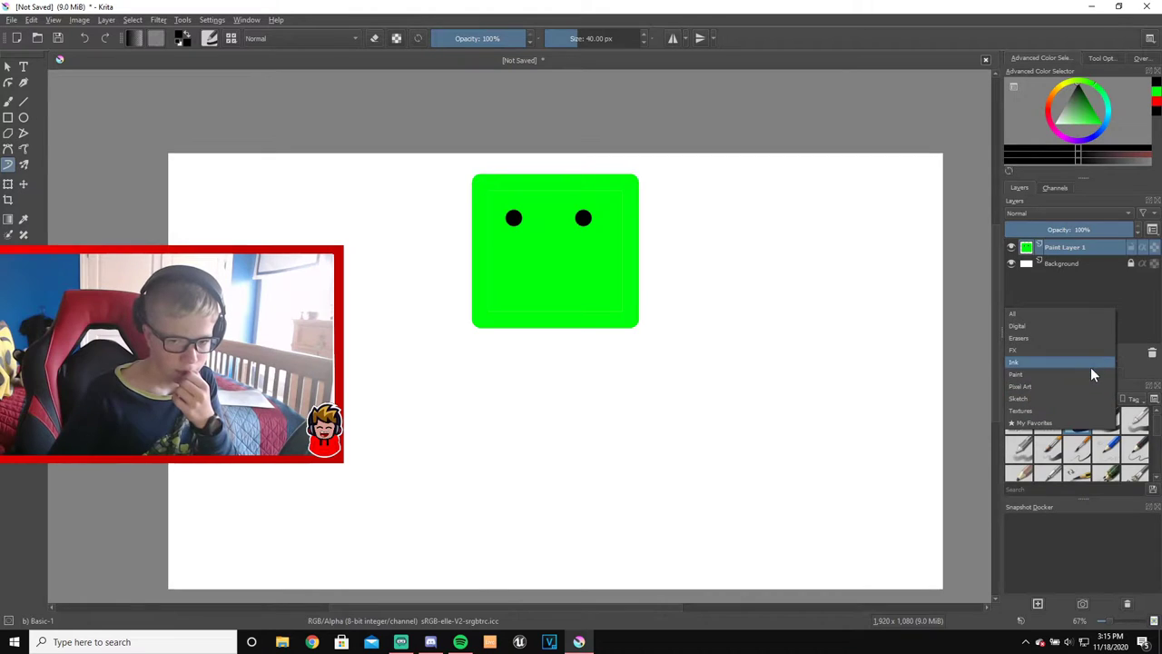
pyautogui.click(1131, 405)
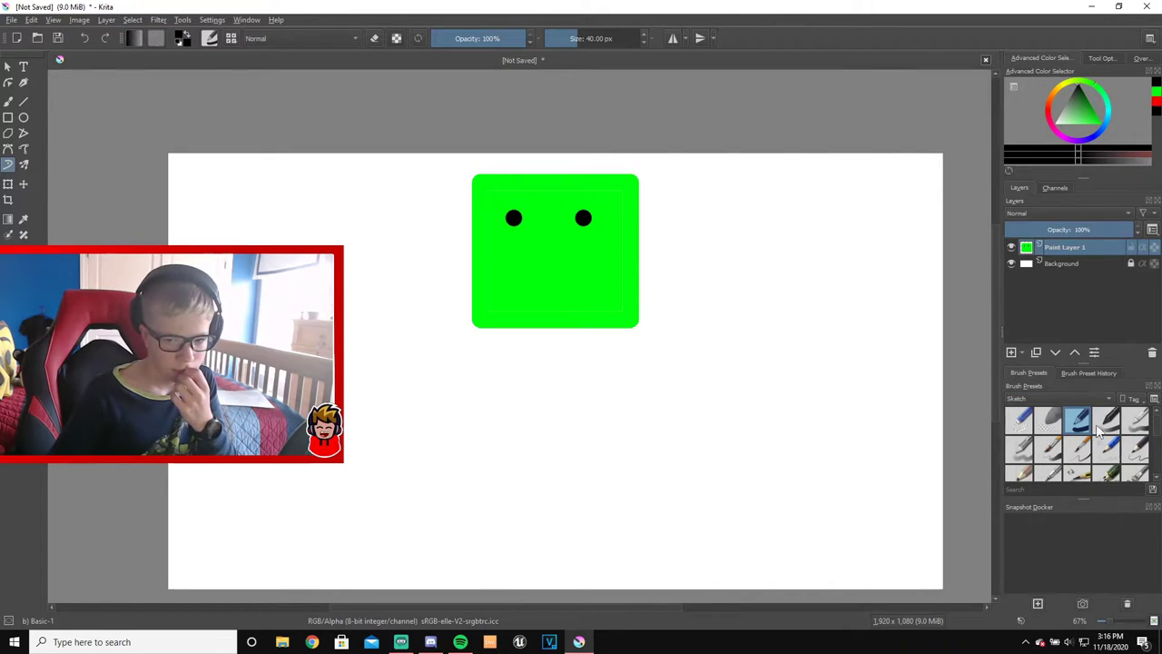
pyautogui.click(1075, 422)
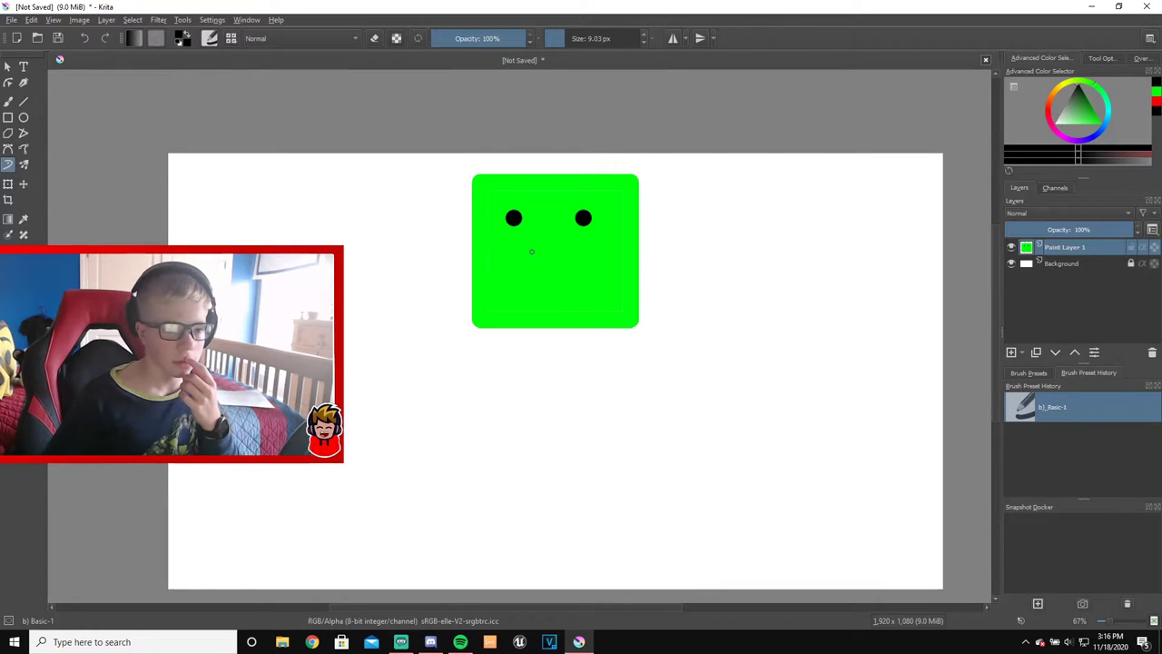
pyautogui.moveTo(533, 248); pyautogui.dragTo(549, 254)
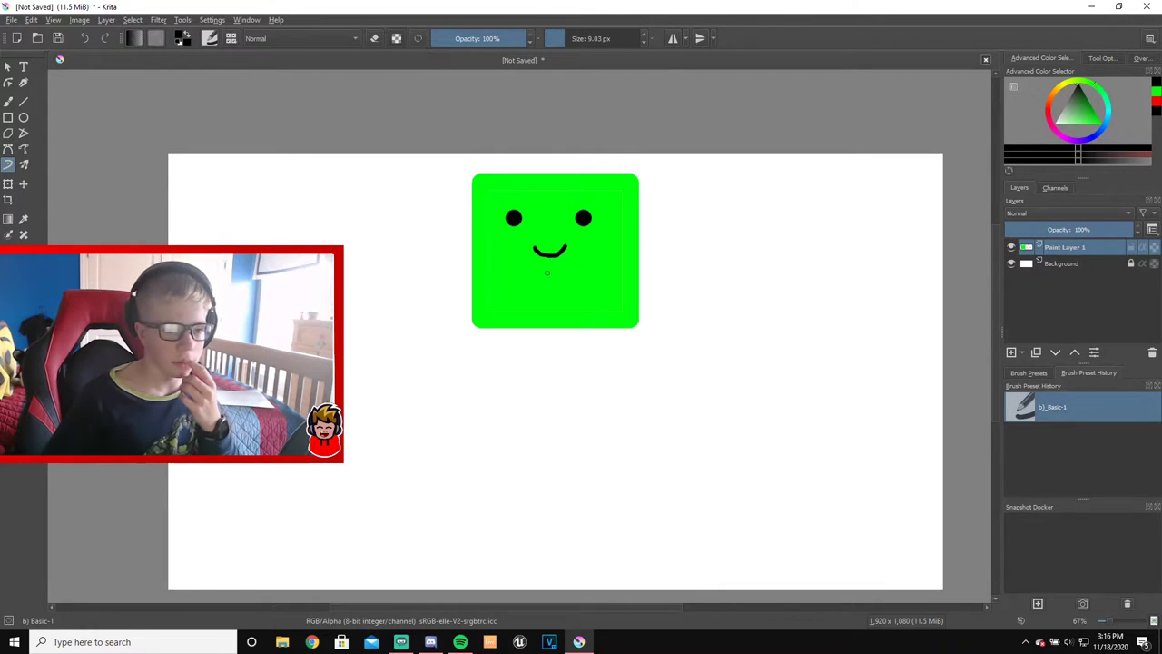
# Undo the thin smile and redraw a small black smile below the eyes with the Freehand Path tool
pyautogui.hotkey('ctrl', 'z')
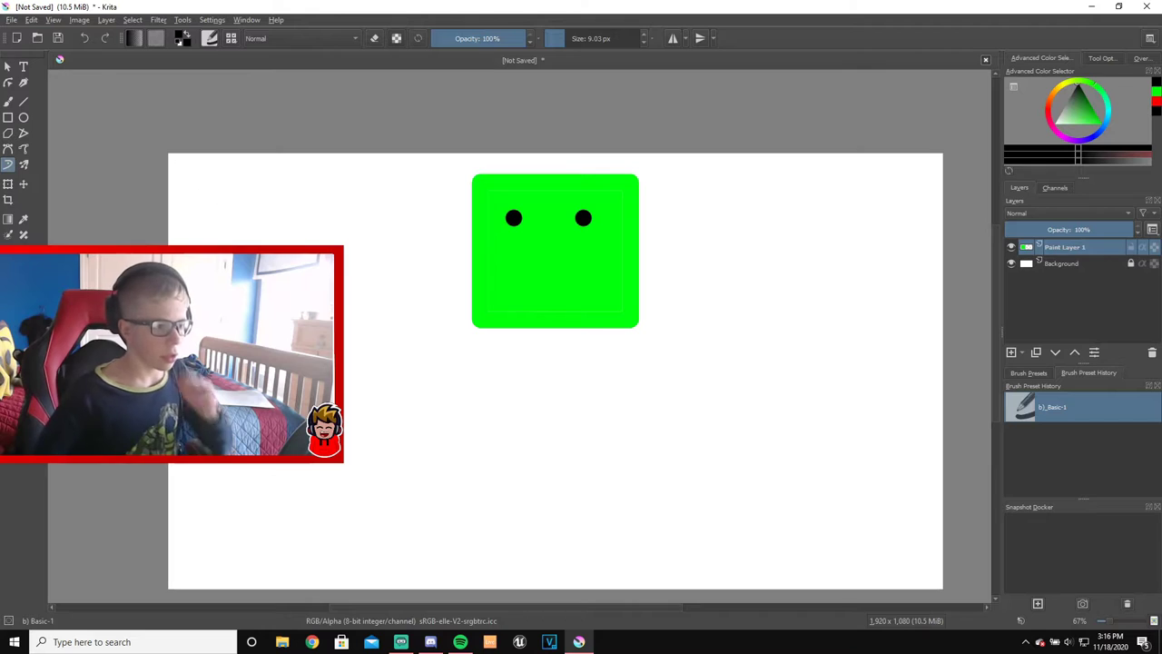
pyautogui.click(24, 148)
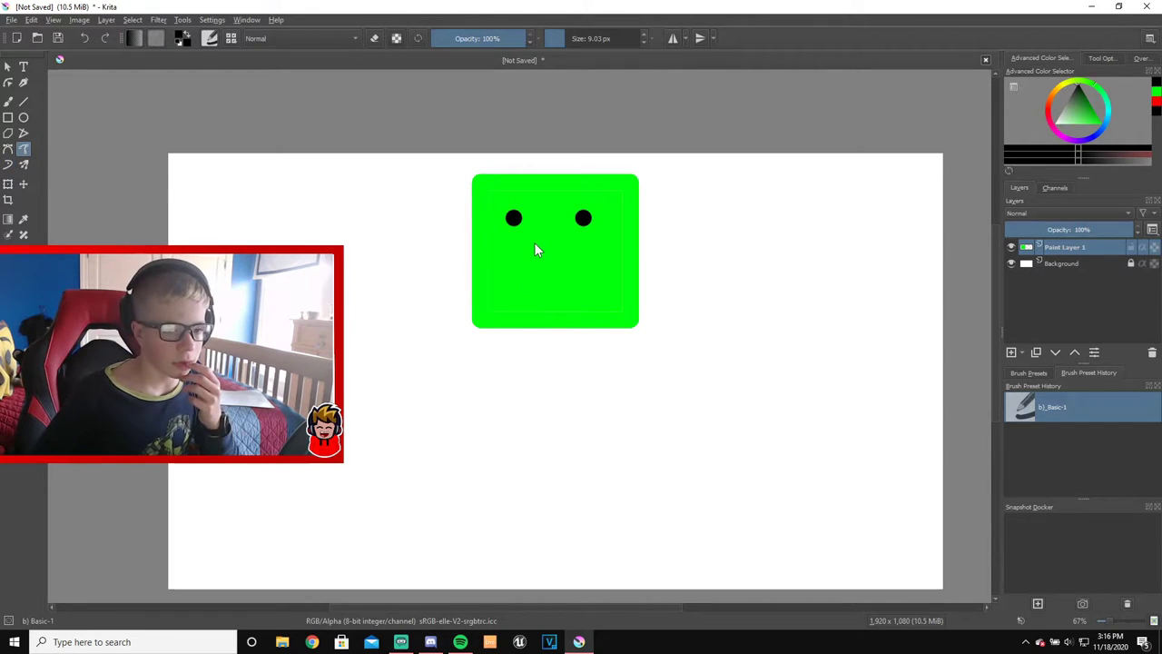
pyautogui.moveTo(545, 244); pyautogui.dragTo(547, 240)
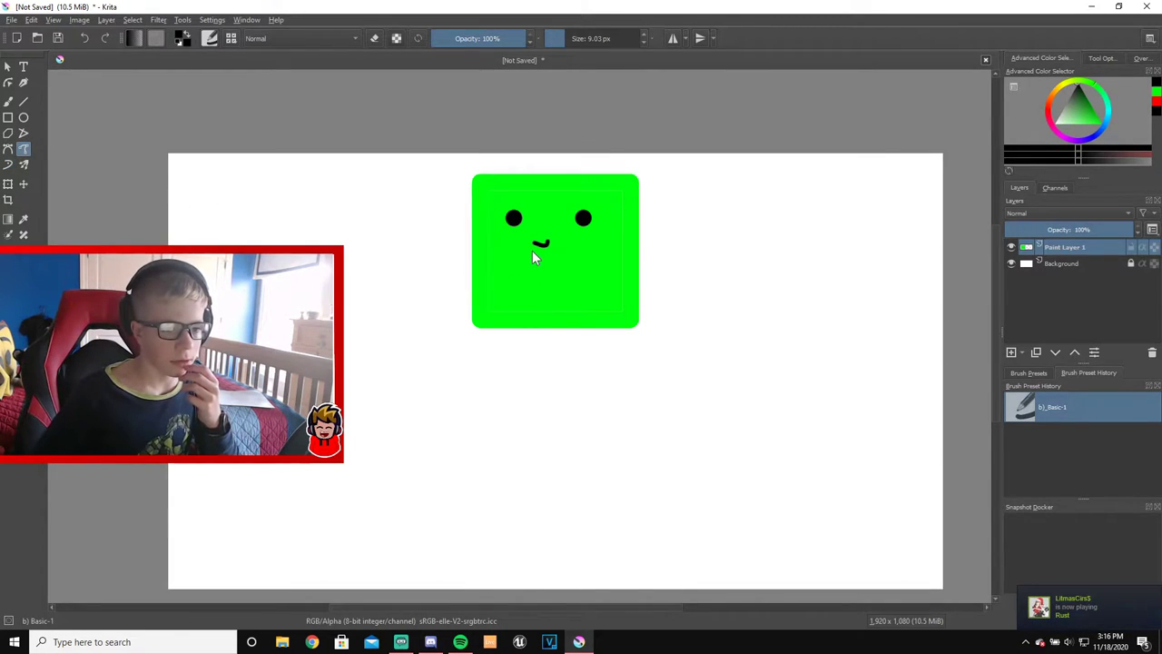
pyautogui.moveTo(538, 240); pyautogui.dragTo(568, 240)
pyautogui.hotkey('ctrl', 'z')
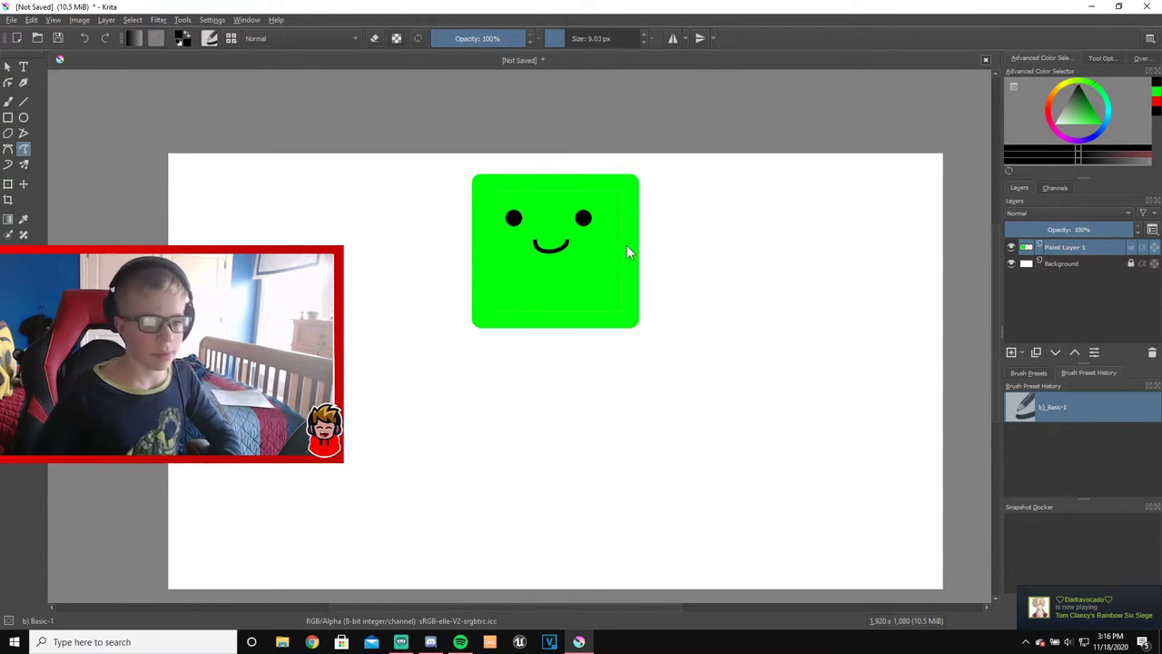
# Draw a black stick figure with an ellipse head and straight-line legs near the canvas's left edge, and a large rectangle outline below the green head
pyautogui.click(23, 118)
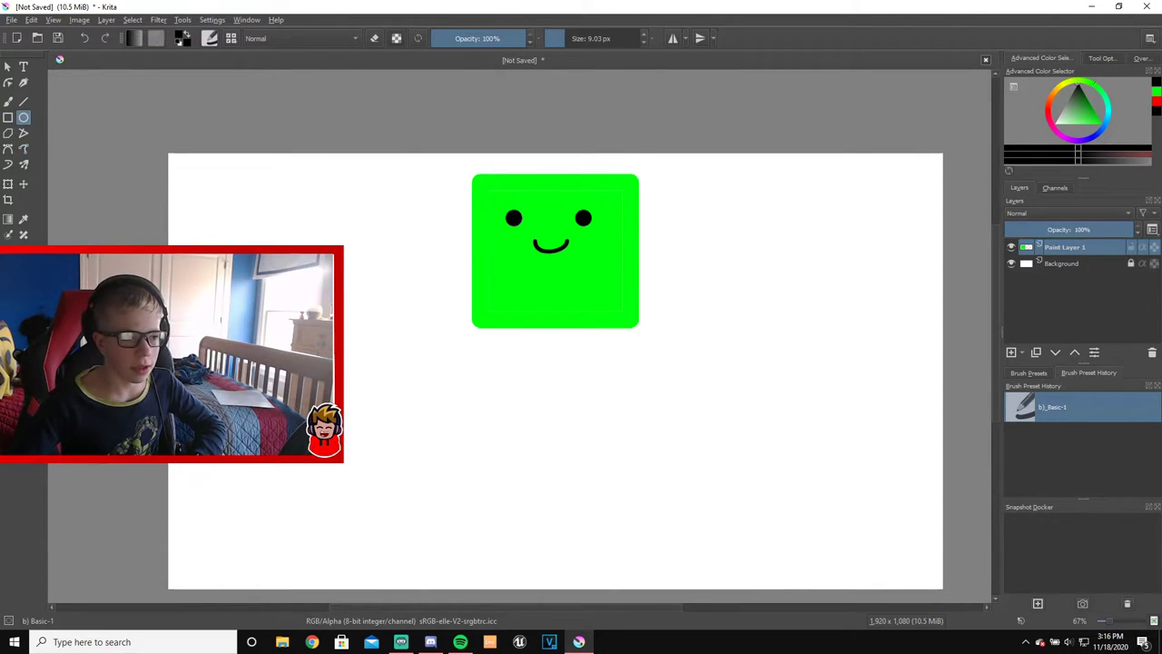
pyautogui.moveTo(223, 344); pyautogui.dragTo(291, 408)
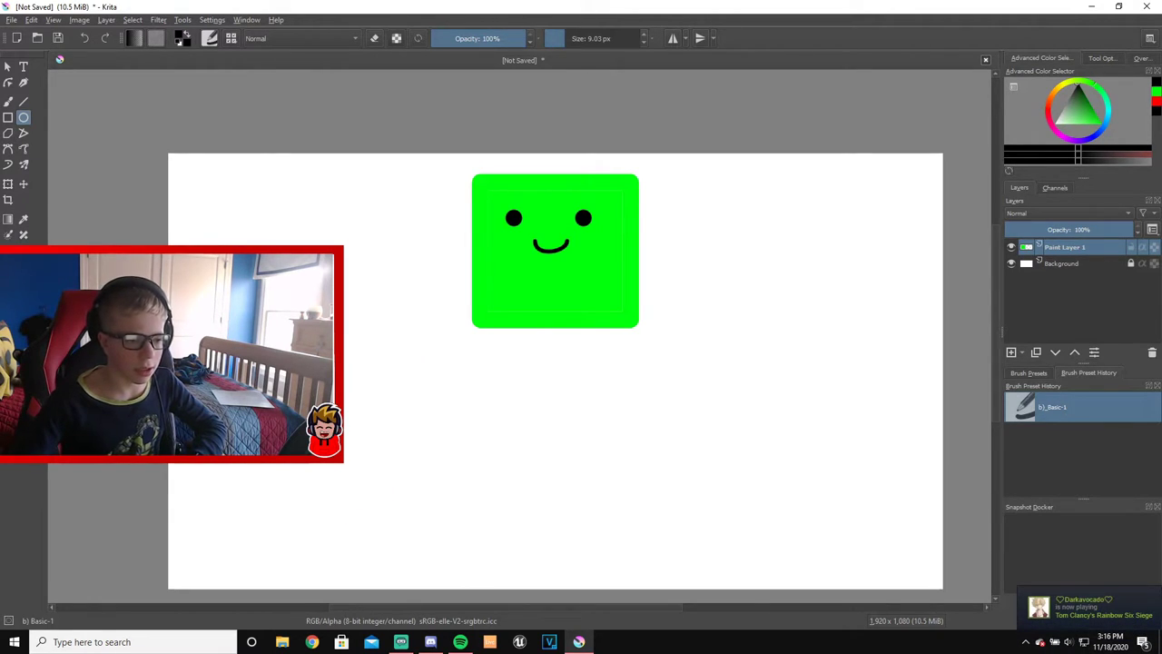
pyautogui.click(9, 101)
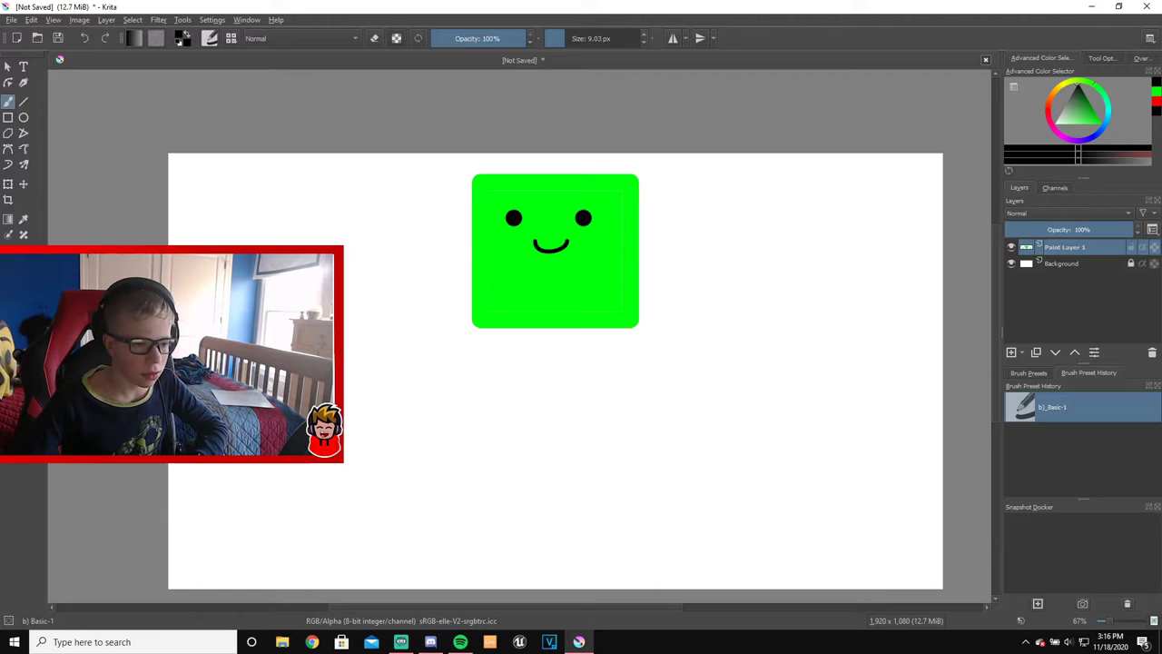
pyautogui.click(24, 102)
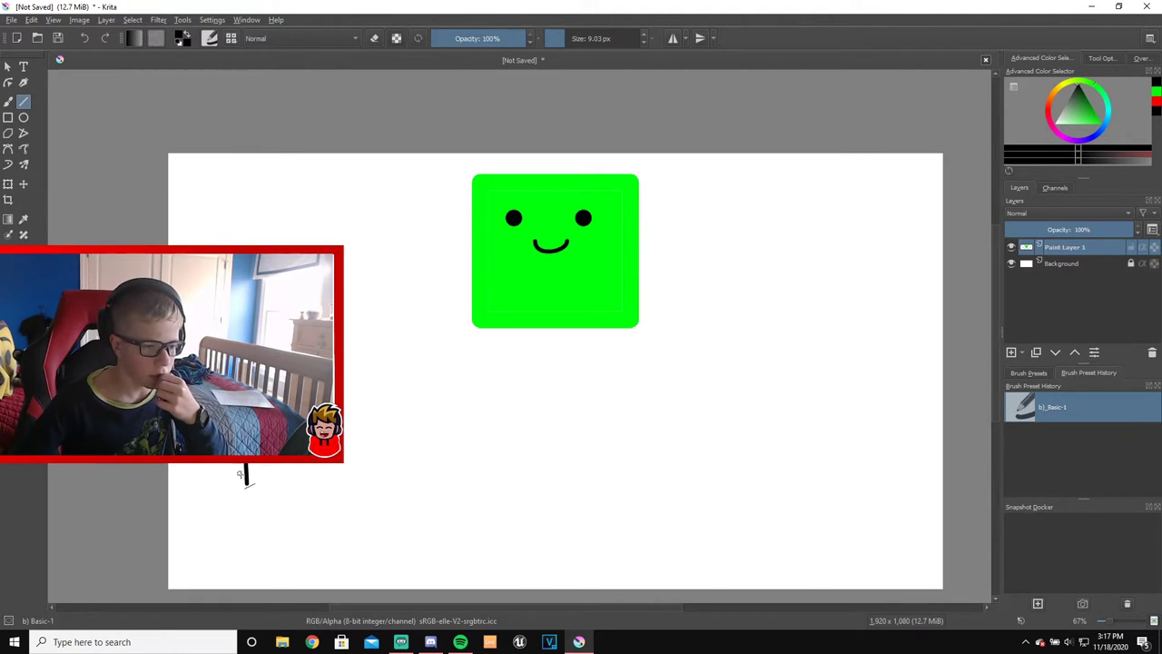
pyautogui.moveTo(246, 481)
pyautogui.mouseDown()
pyautogui.moveTo(169, 504)
pyautogui.moveTo(343, 525)
pyautogui.mouseUp()
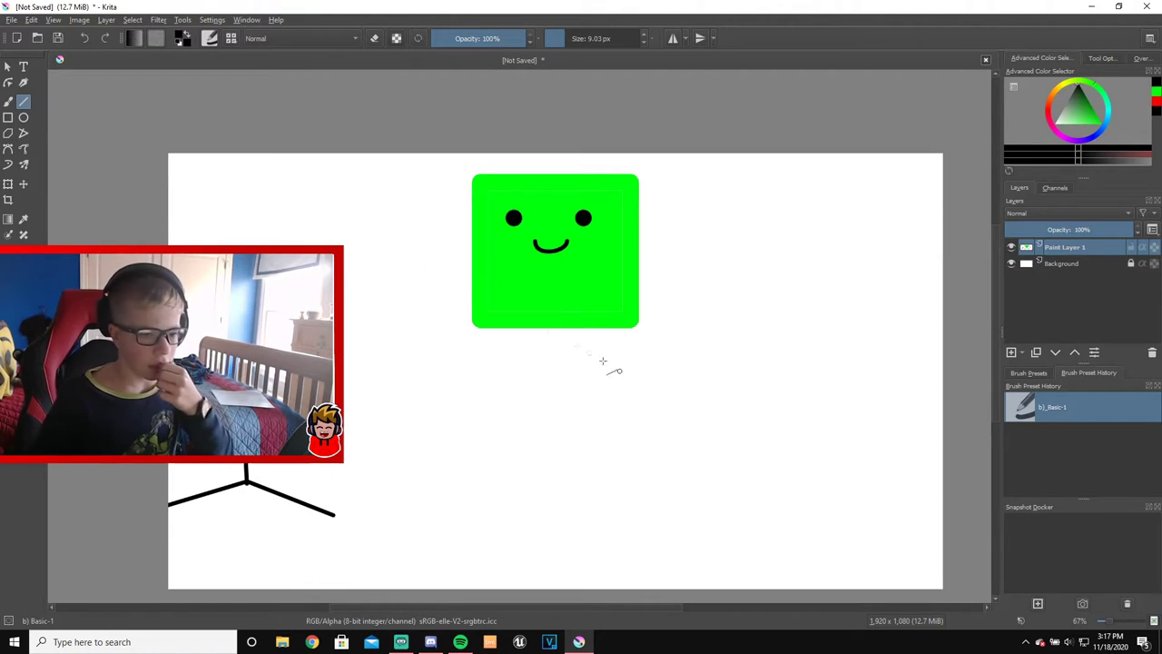
pyautogui.click(8, 117)
pyautogui.moveTo(522, 370); pyautogui.dragTo(898, 558)
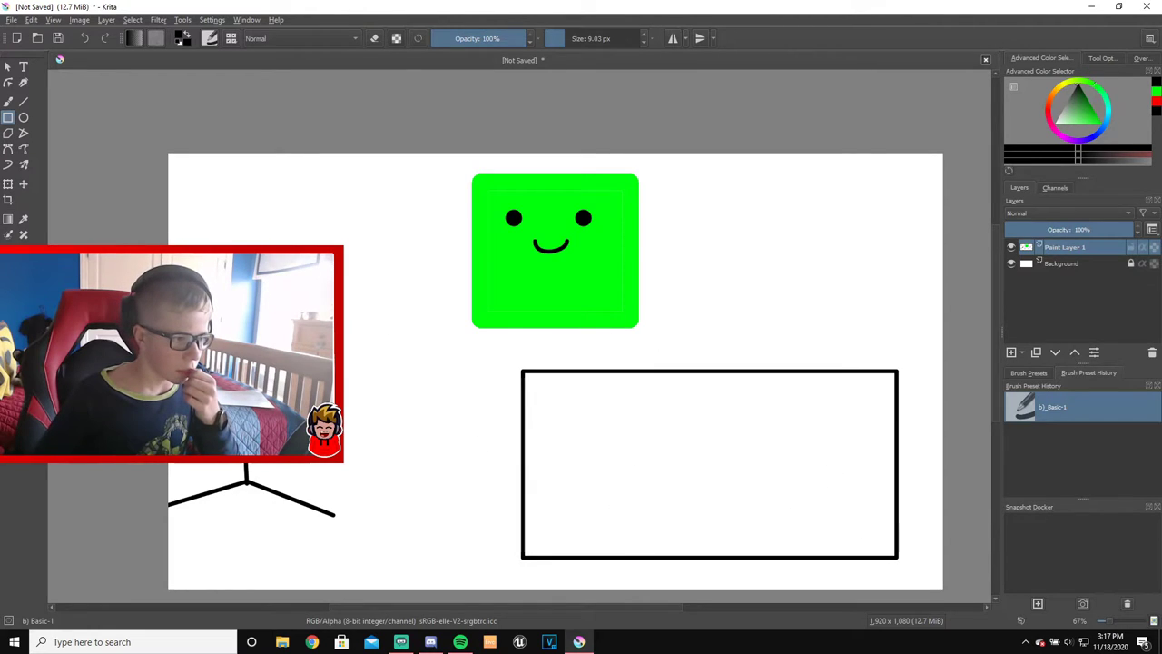
# Add a text object inside the black rectangle reading "Not Real Content" and save it
pyautogui.click(23, 66)
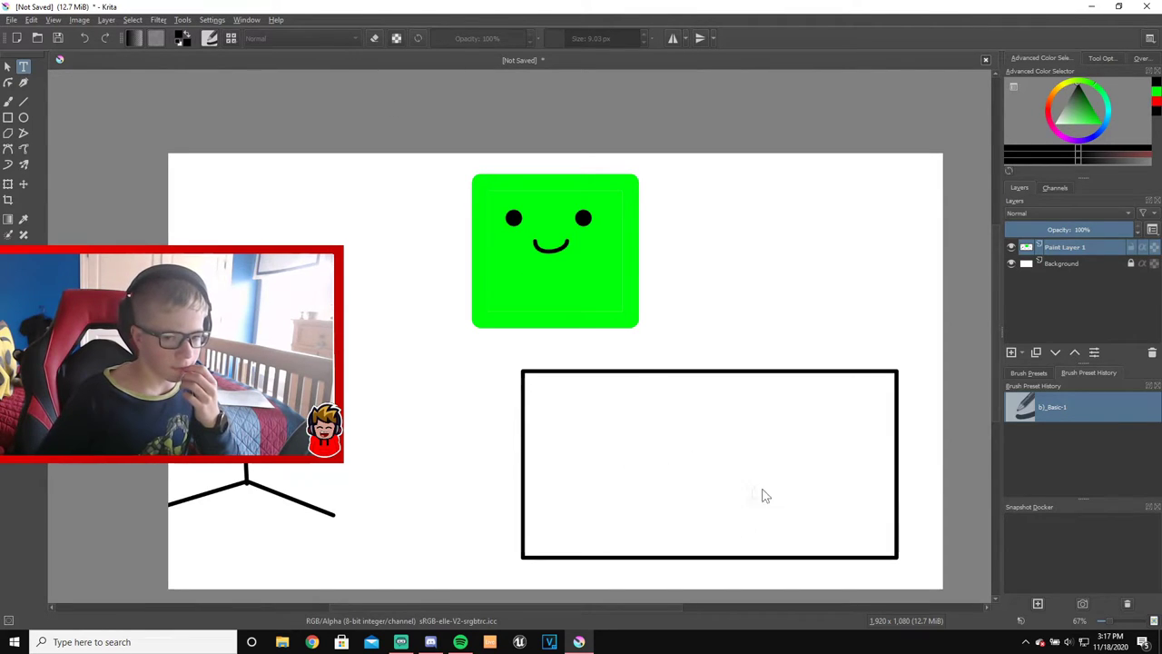
pyautogui.rightClick(666, 453)
pyautogui.click(846, 430)
pyautogui.moveTo(594, 427); pyautogui.dragTo(643, 458)
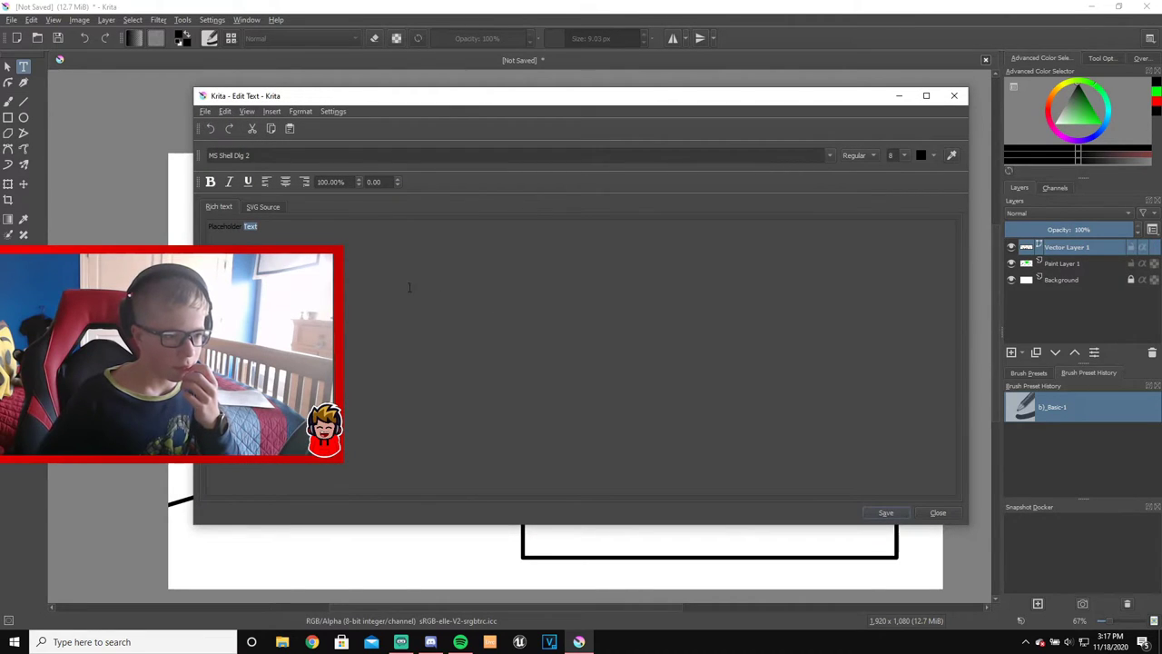
pyautogui.click(293, 226)
pyautogui.hotkey('ctrl', 'a')
pyautogui.press('BackSpace')
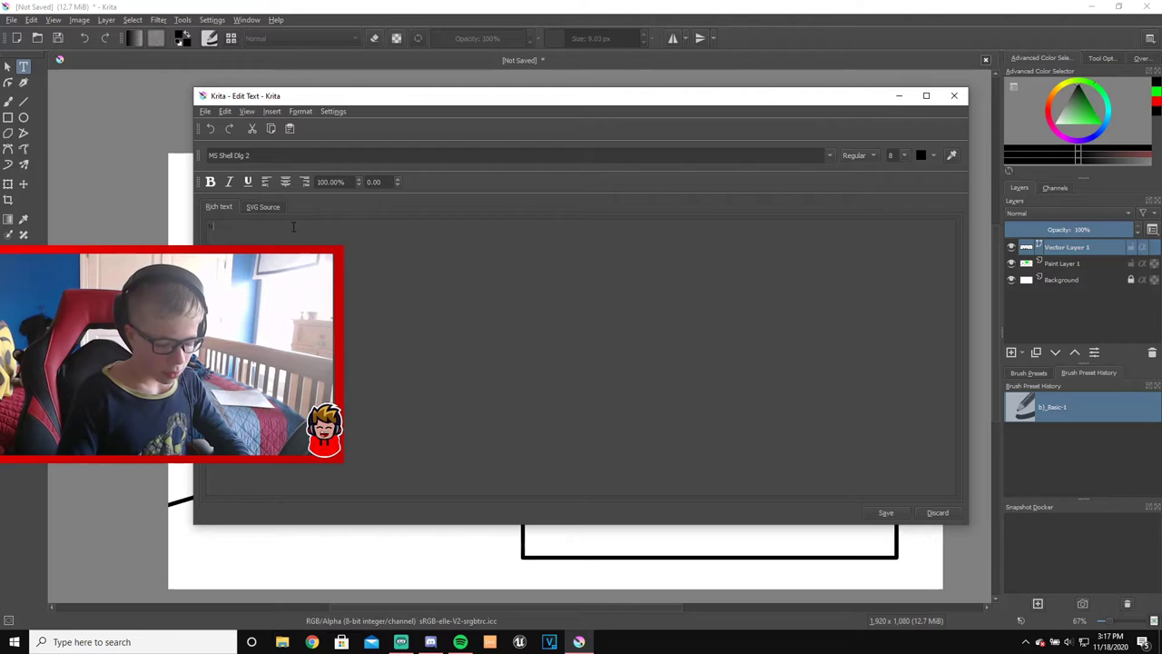
pyautogui.write('Not Rea')
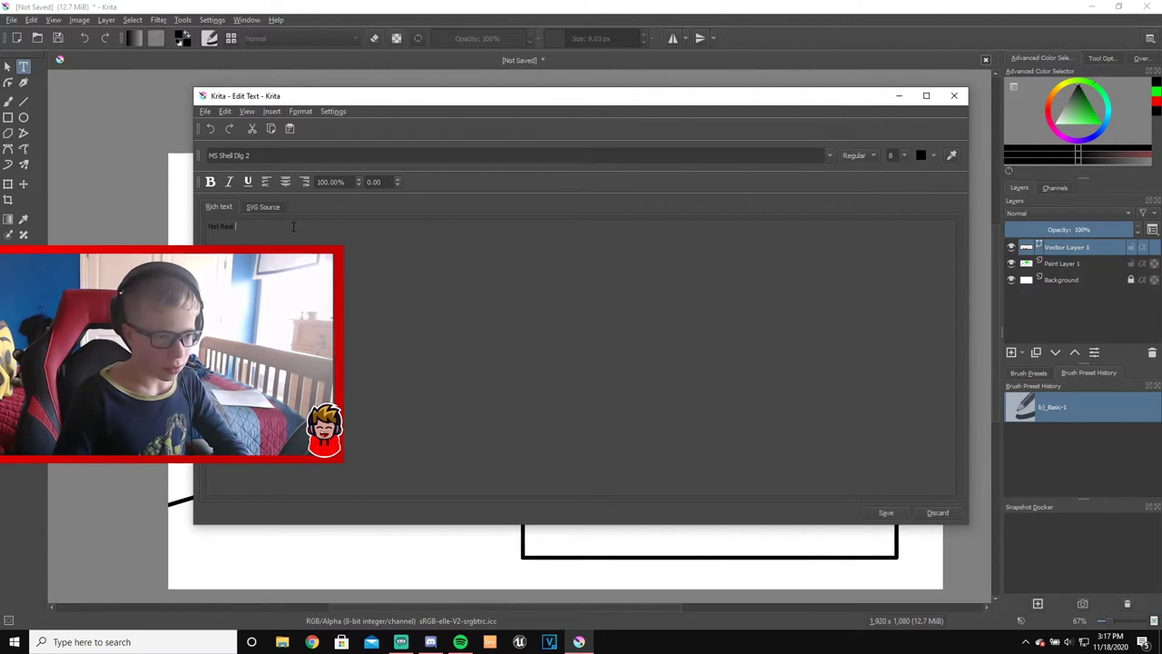
pyautogui.write('l Content')
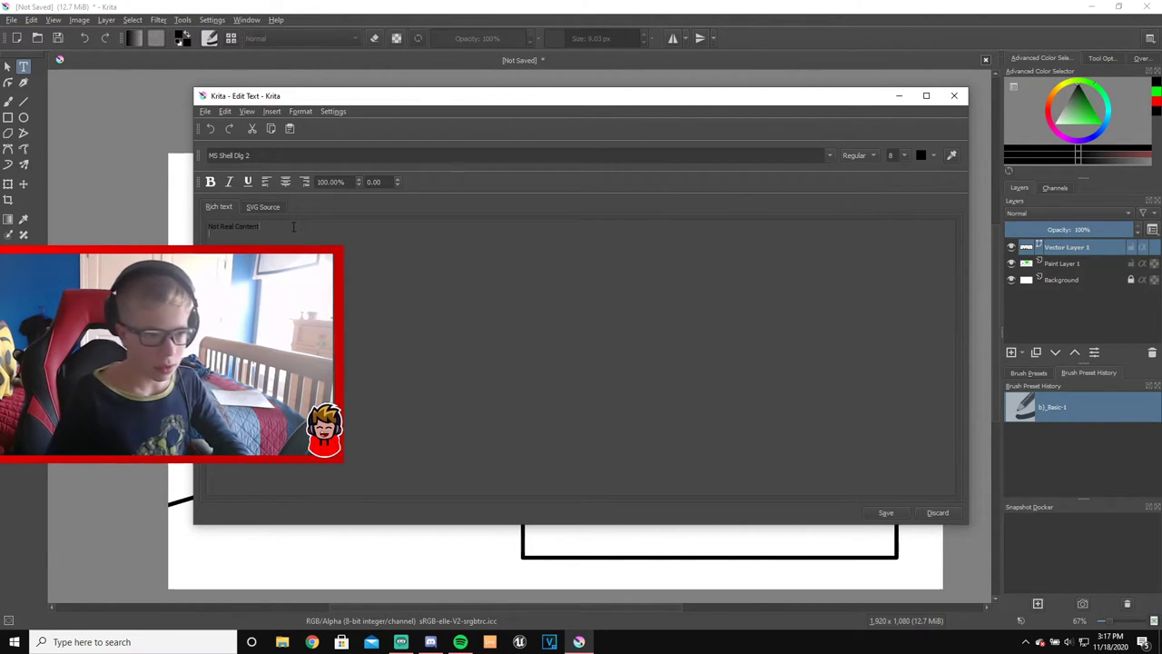
pyautogui.click(888, 515)
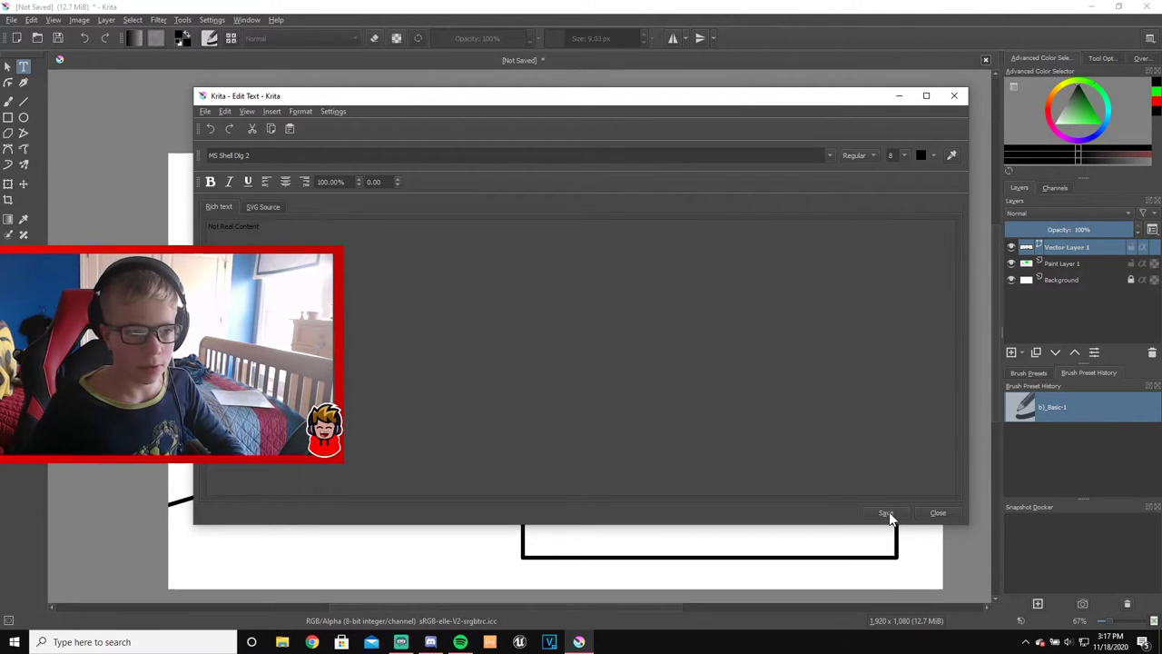
# Set the font size of "Not Real Content" to 26, save it and close the text editor
pyautogui.hotkey('ctrl', 'a')
pyautogui.click(906, 156)
pyautogui.scroll(-3, 902, 209)
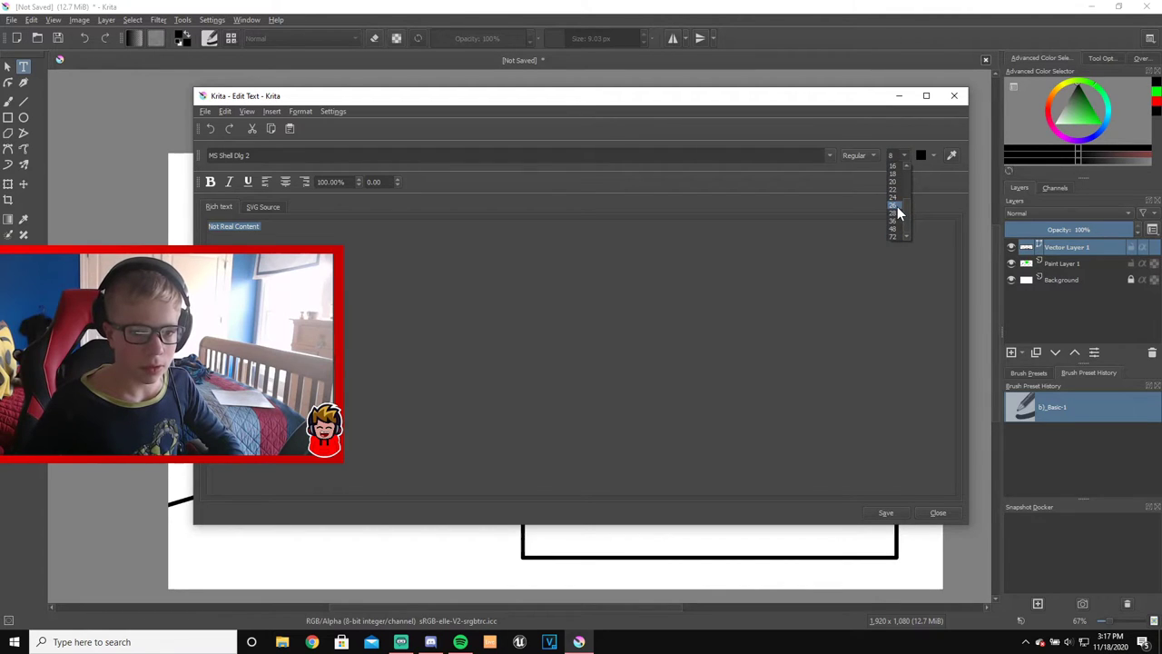
pyautogui.click(897, 206)
pyautogui.click(886, 513)
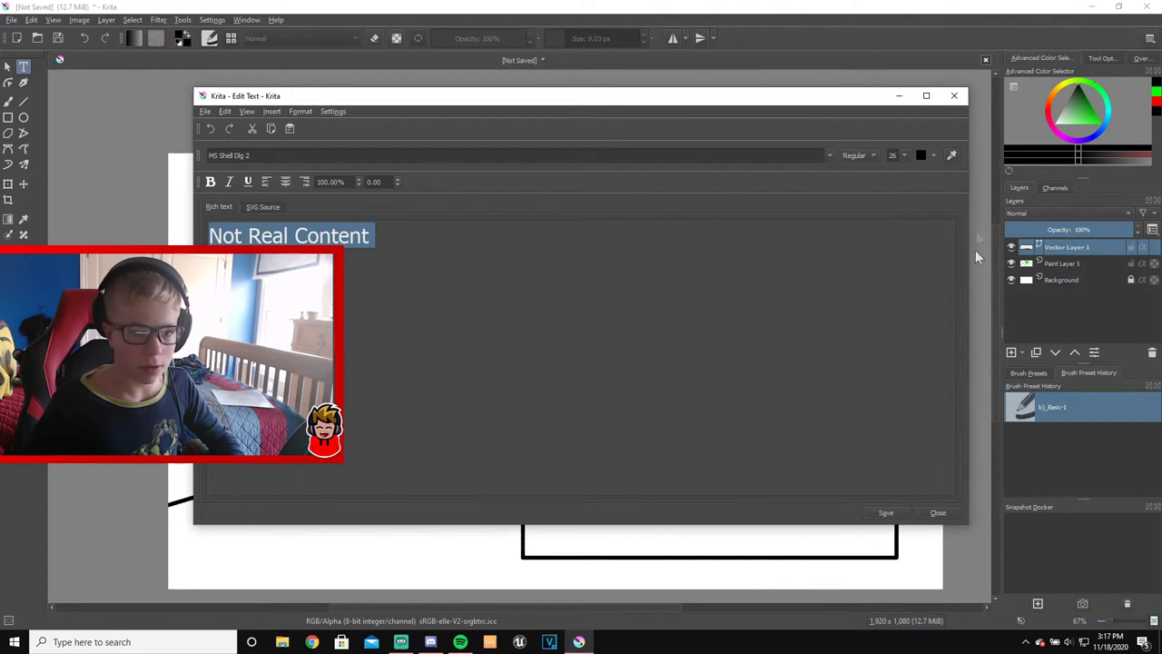
pyautogui.click(954, 96)
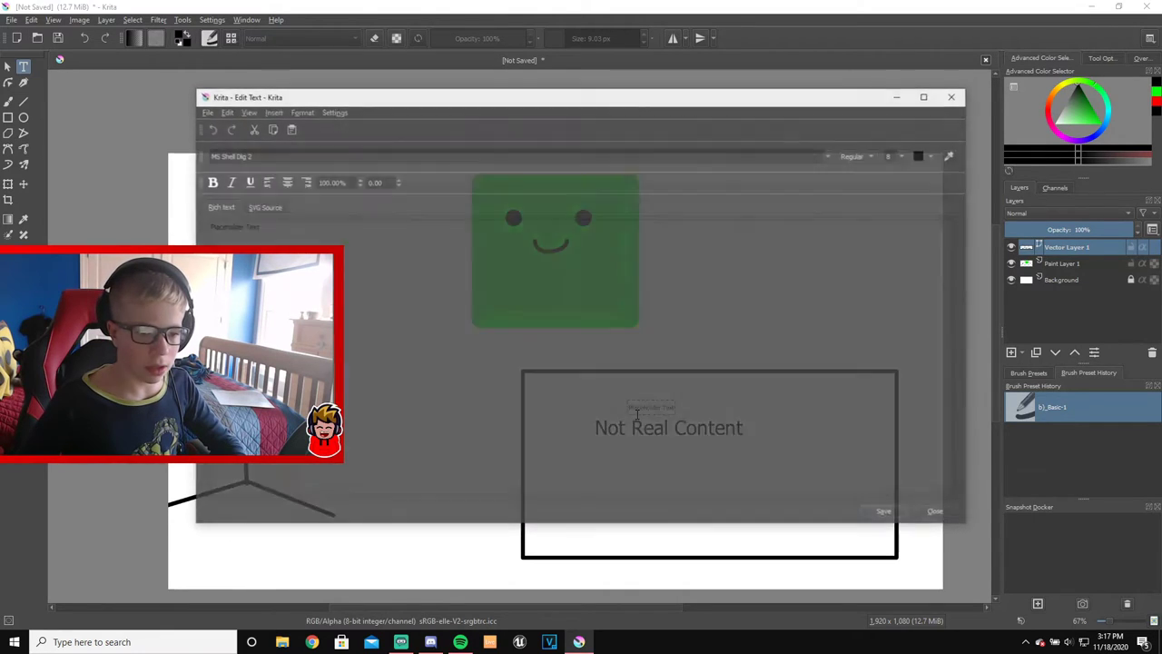
# Try to select and move the text inside the black rectangle, using a rectangular selection around it
pyautogui.doubleClick(631, 408)
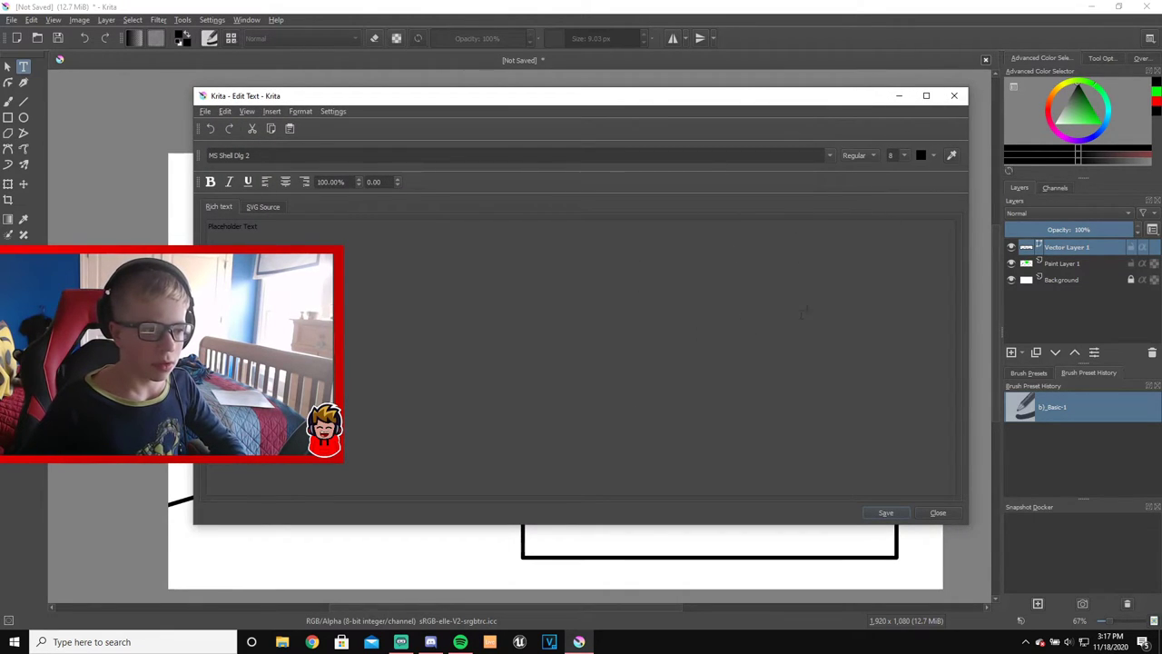
pyautogui.click(954, 95)
pyautogui.click(7, 66)
pyautogui.moveTo(654, 428); pyautogui.dragTo(629, 386)
pyautogui.hotkey('ctrl', 'r')
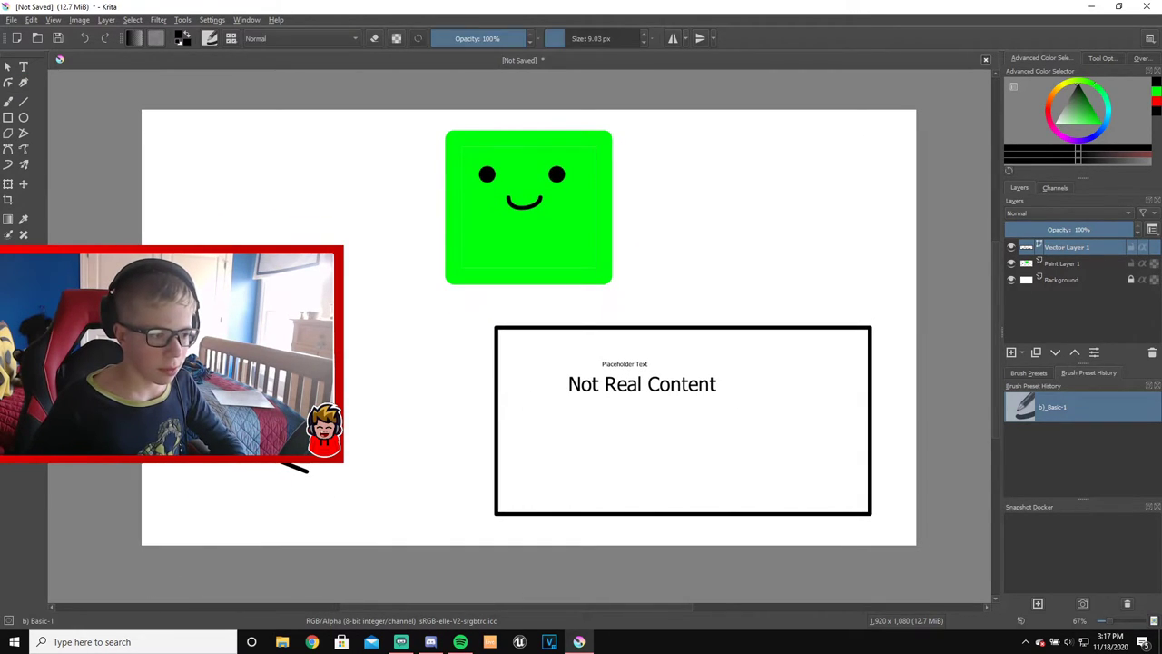
pyautogui.moveTo(506, 342); pyautogui.dragTo(761, 442)
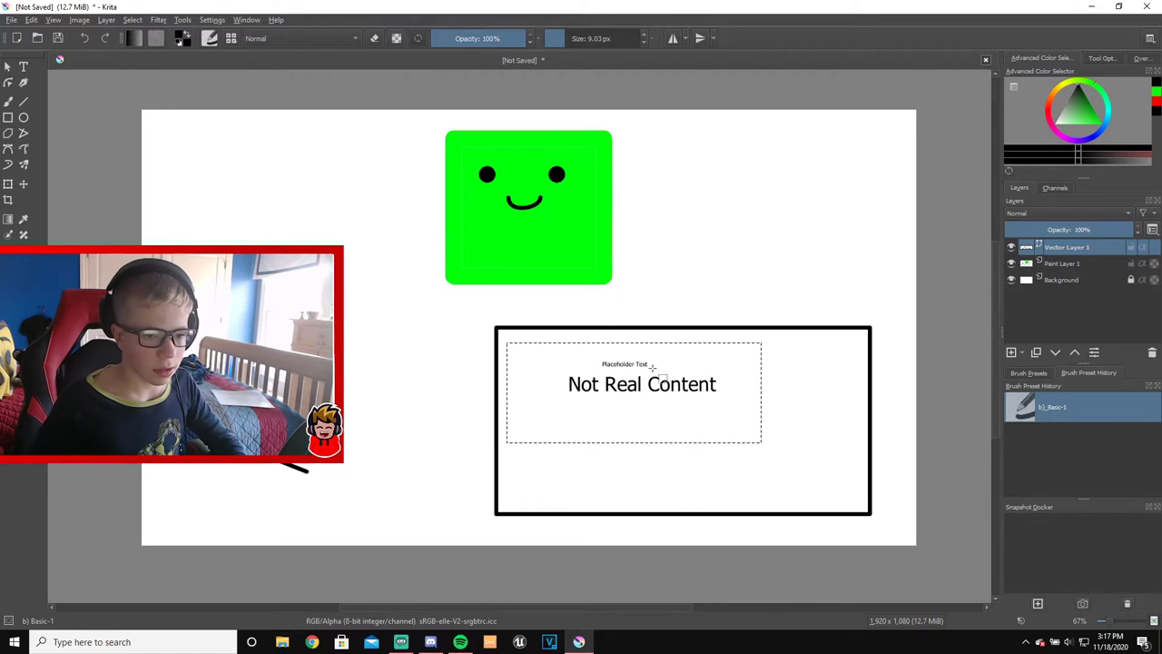
pyautogui.moveTo(645, 344)
pyautogui.mouseDown()
pyautogui.moveTo(558, 327)
pyautogui.moveTo(628, 338)
pyautogui.mouseUp()
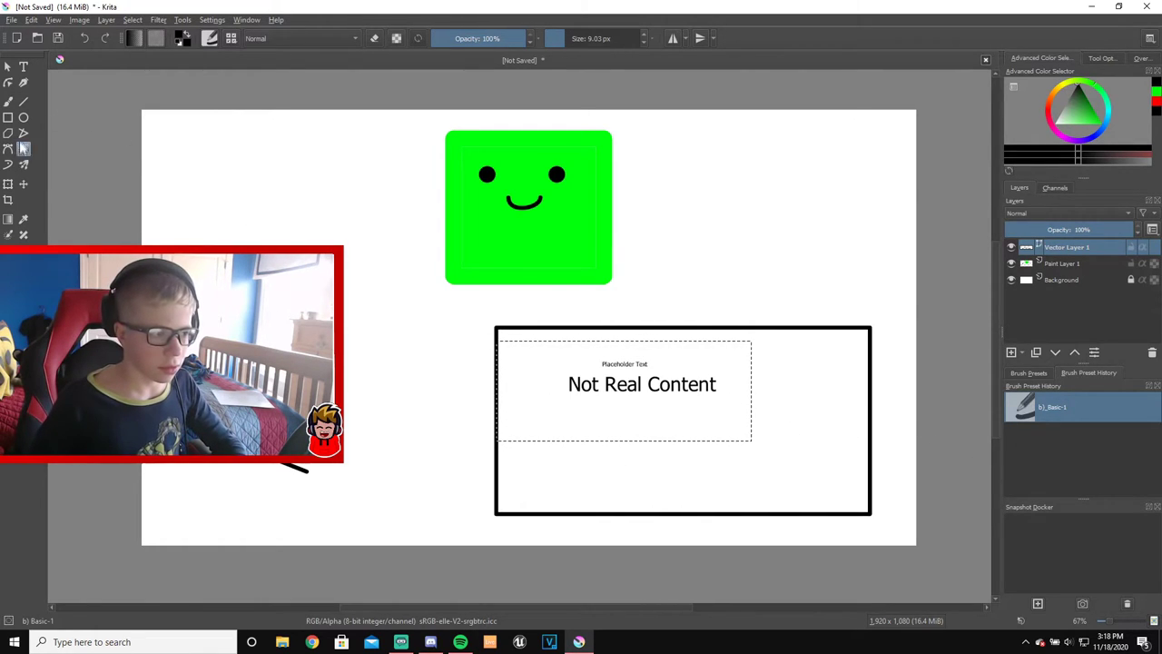
pyautogui.moveTo(563, 303); pyautogui.dragTo(520, 298)
pyautogui.click(651, 337)
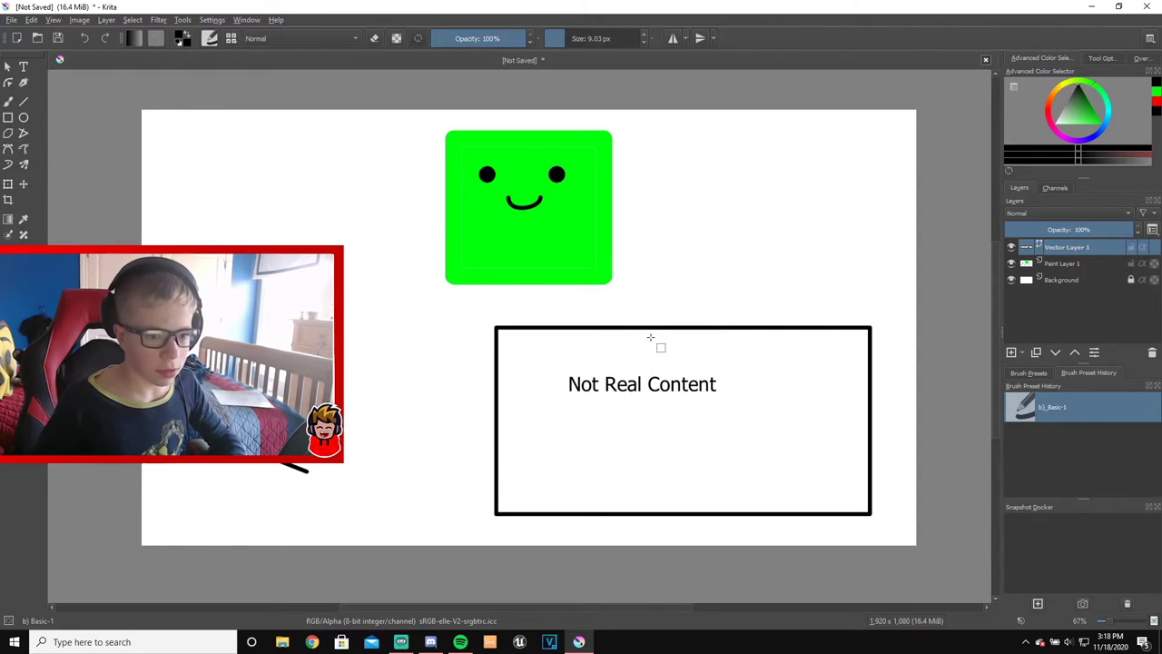
# Undo the text, rectangle, stick figure and green smiling head until the canvas is blank
pyautogui.hotkey('shift', 'Delete')
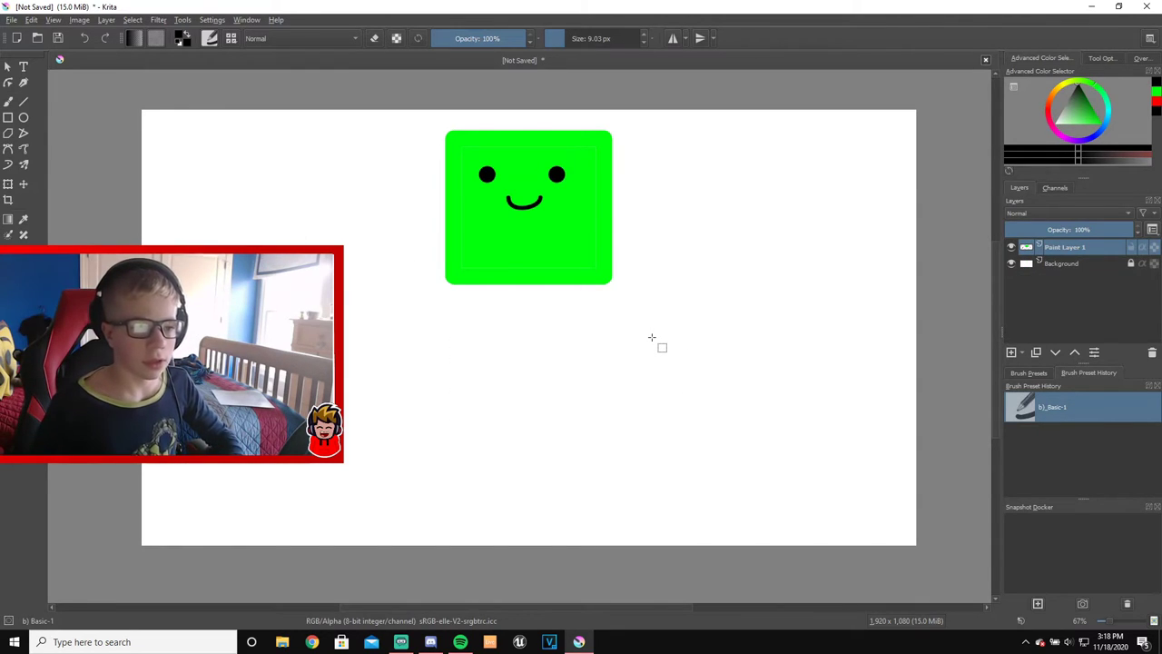
pyautogui.hotkey('ctrl', 'z')
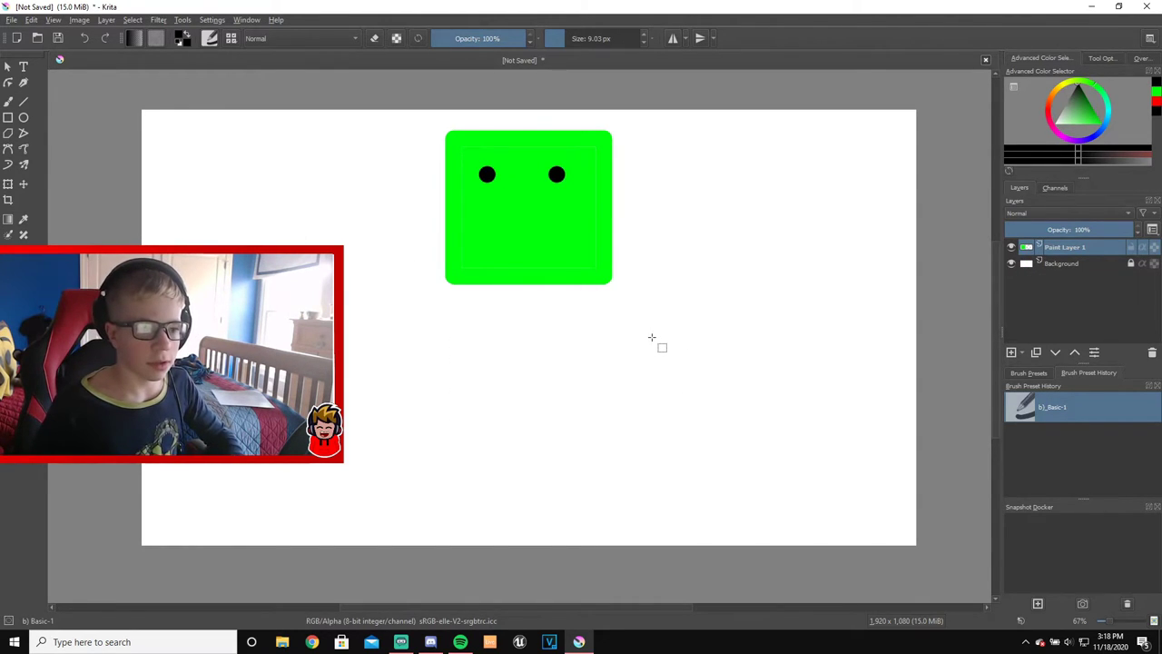
pyautogui.hotkey('ctrl', 'shift', 'z')
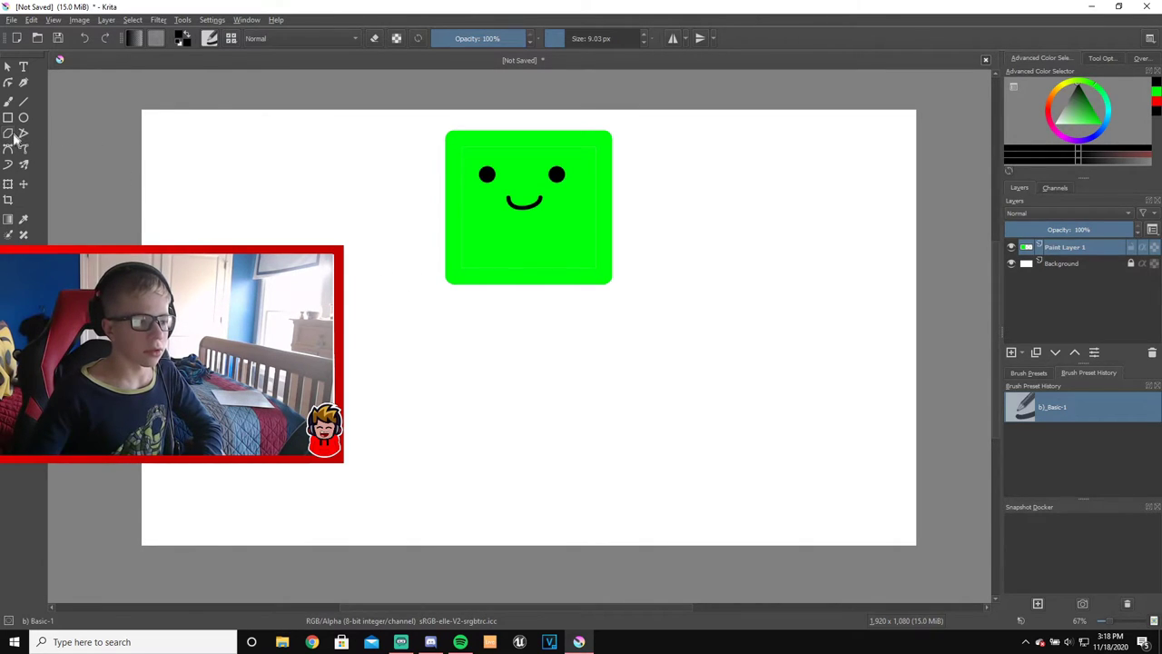
pyautogui.hotkey('ctrl', 'z')
pyautogui.hotkey('ctrl', 'z')
pyautogui.hotkey('ctrl', 'z')
pyautogui.hotkey('ctrl', 'z')
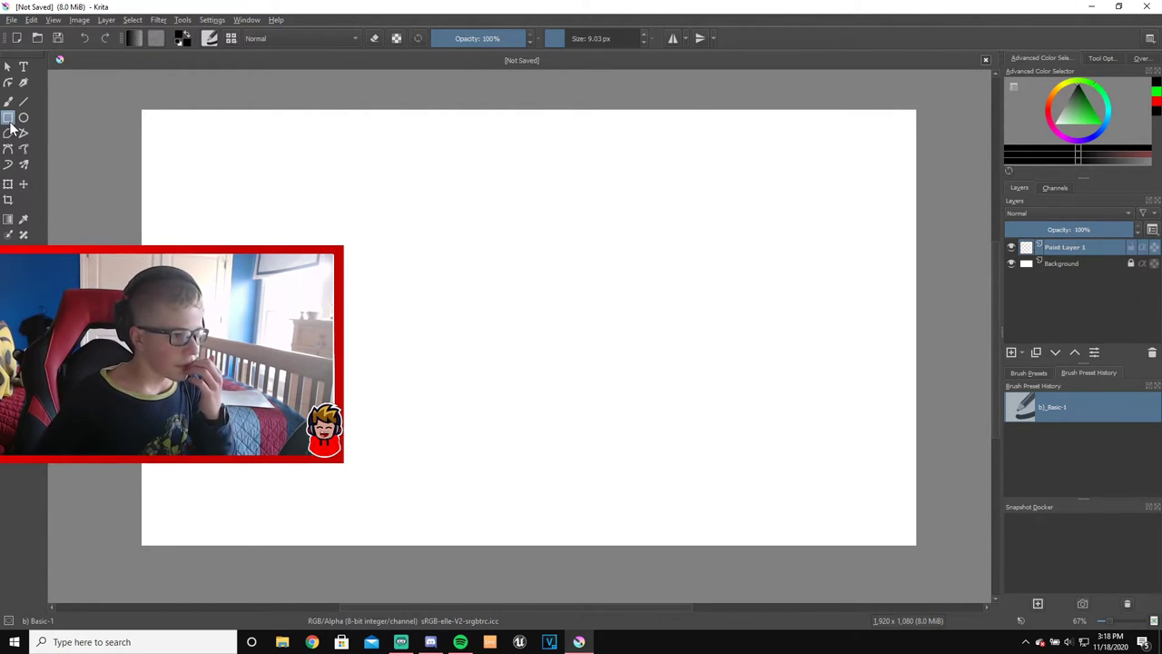
# Examine the layer properties of Paint Layer 1 and the brush blending modes, leaving both as they are
pyautogui.click(11, 105)
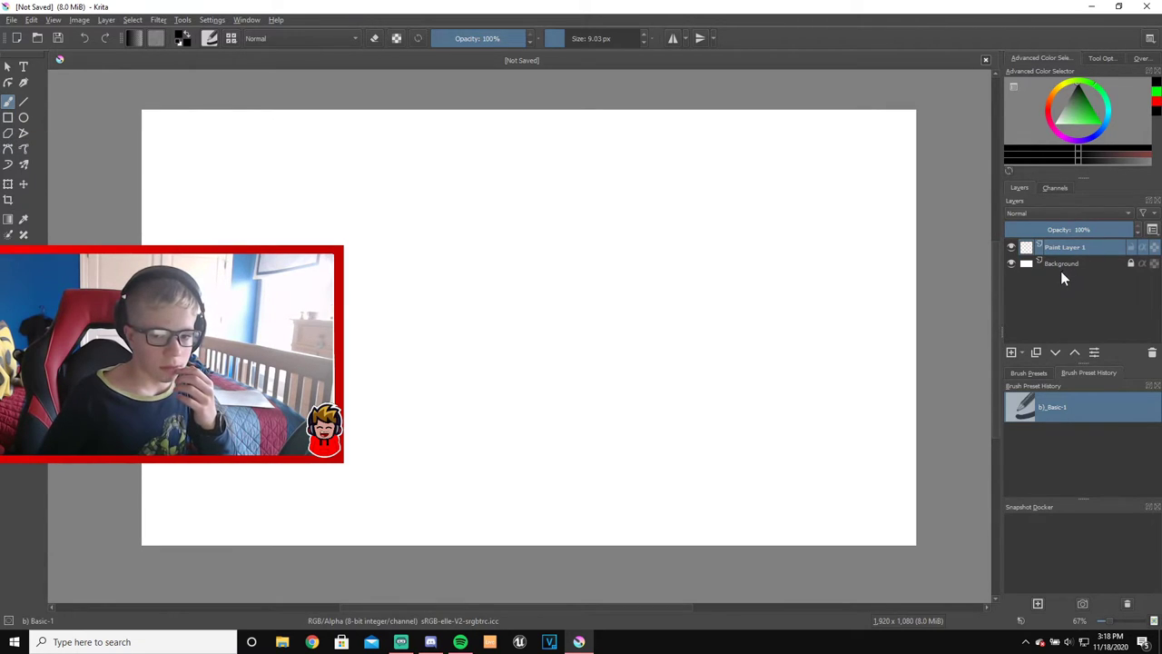
pyautogui.click(1095, 355)
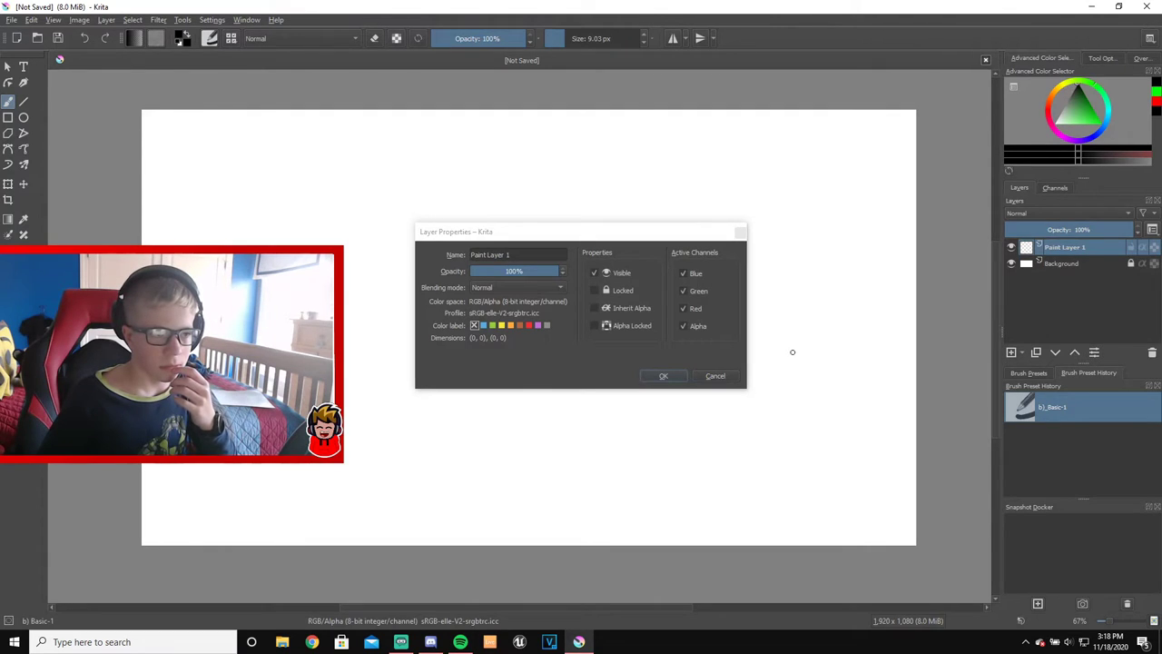
pyautogui.click(715, 376)
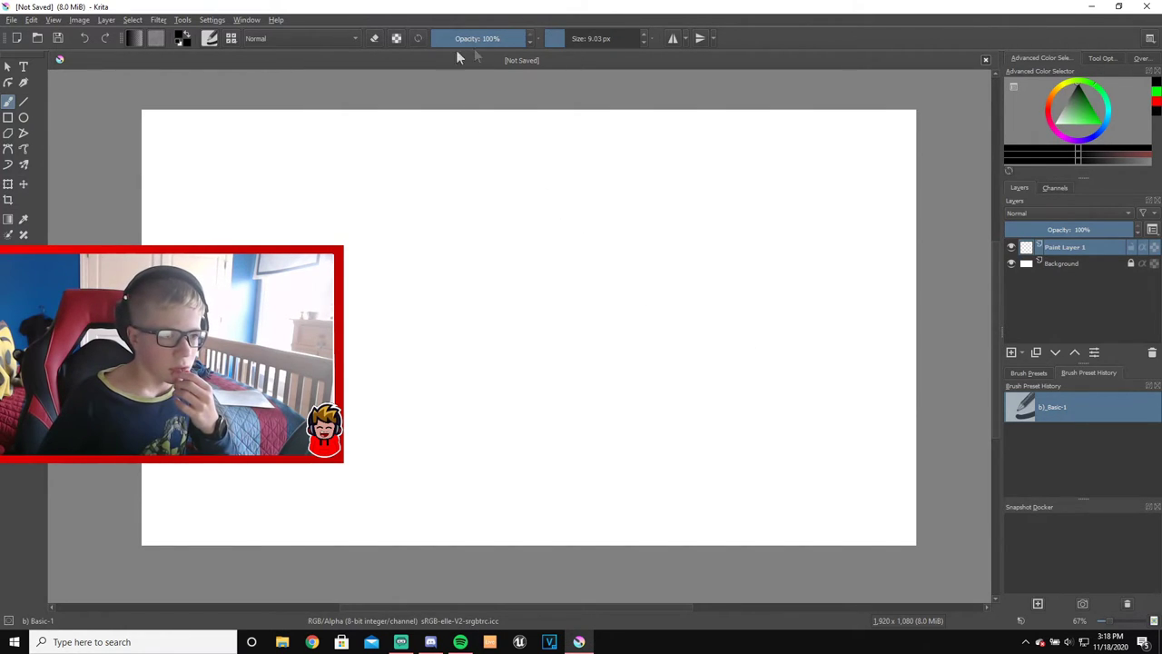
pyautogui.click(353, 39)
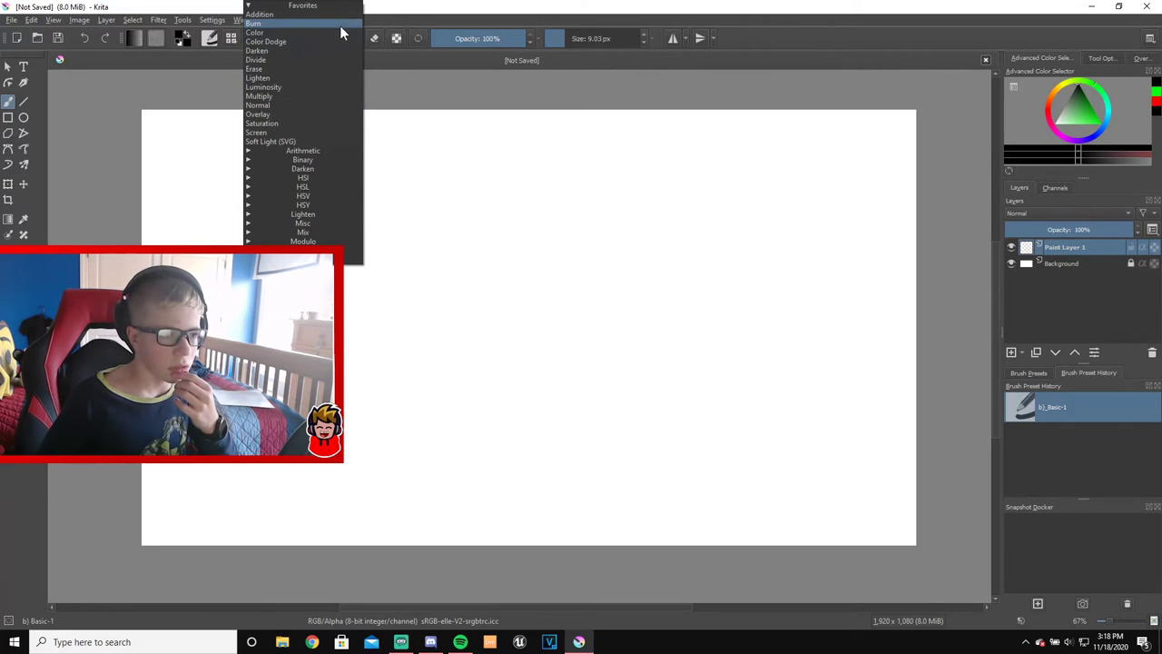
pyautogui.click(405, 67)
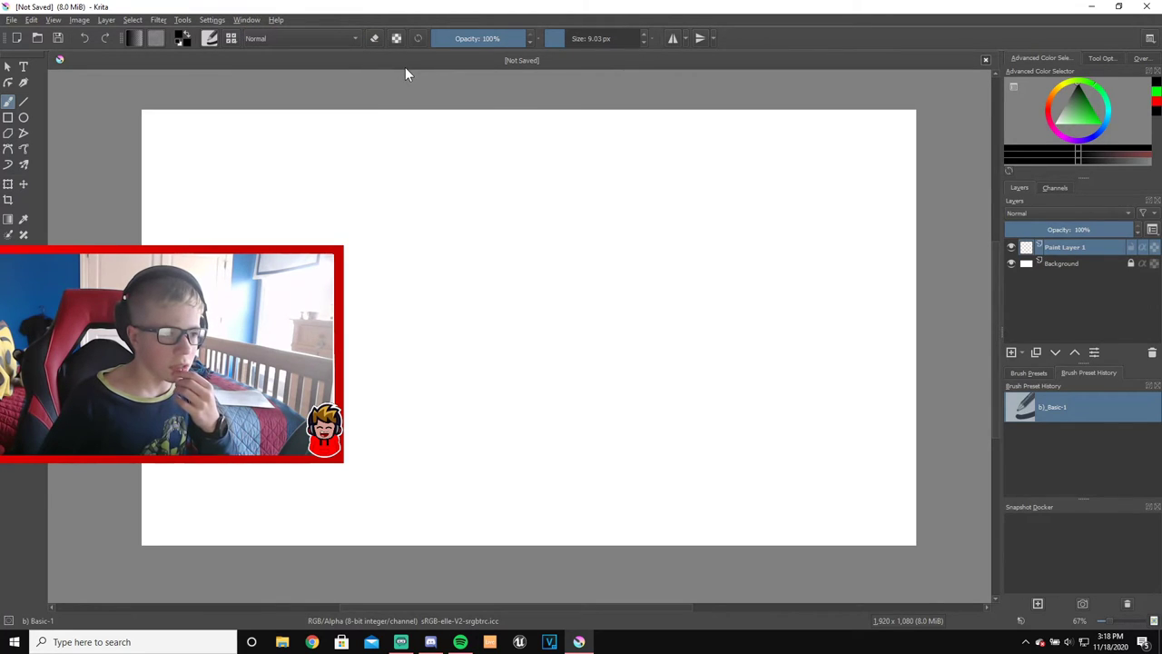
# Look through the available scripts, filters and layer commands
pyautogui.click(188, 23)
pyautogui.moveTo(196, 36)
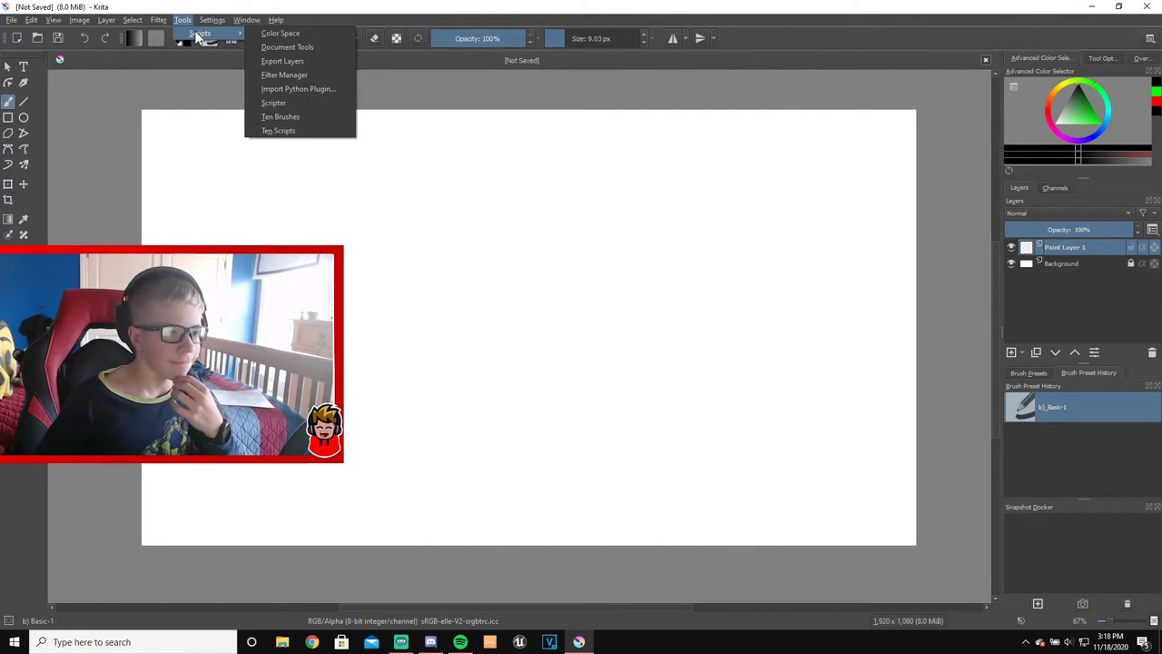
pyautogui.moveTo(160, 25)
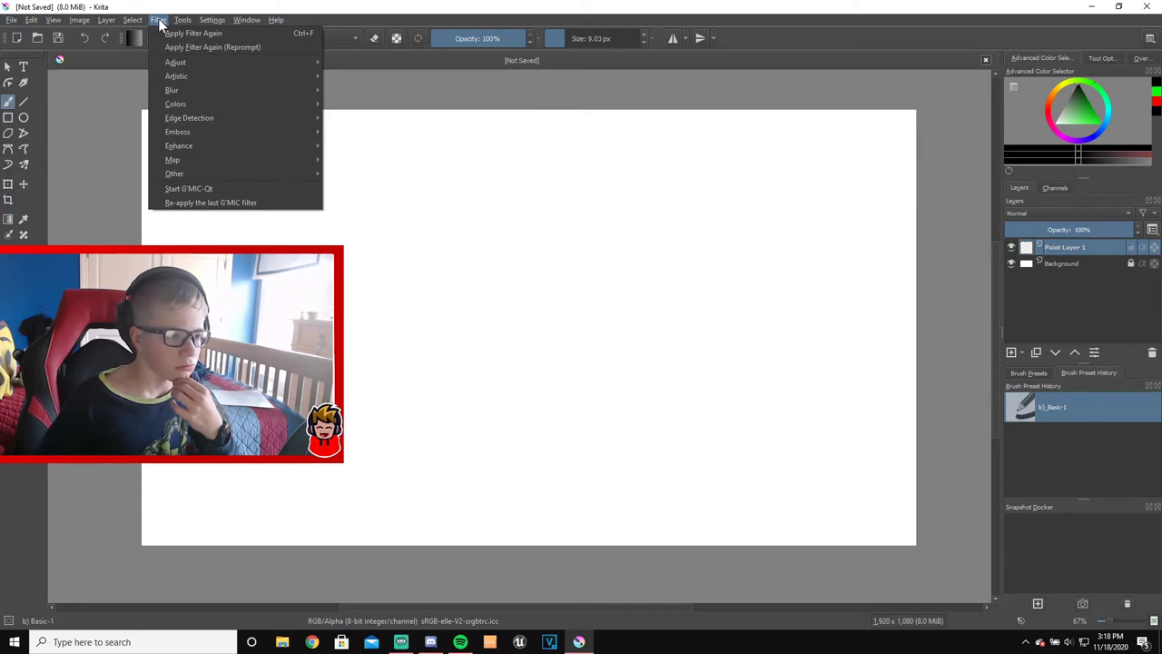
pyautogui.moveTo(79, 25)
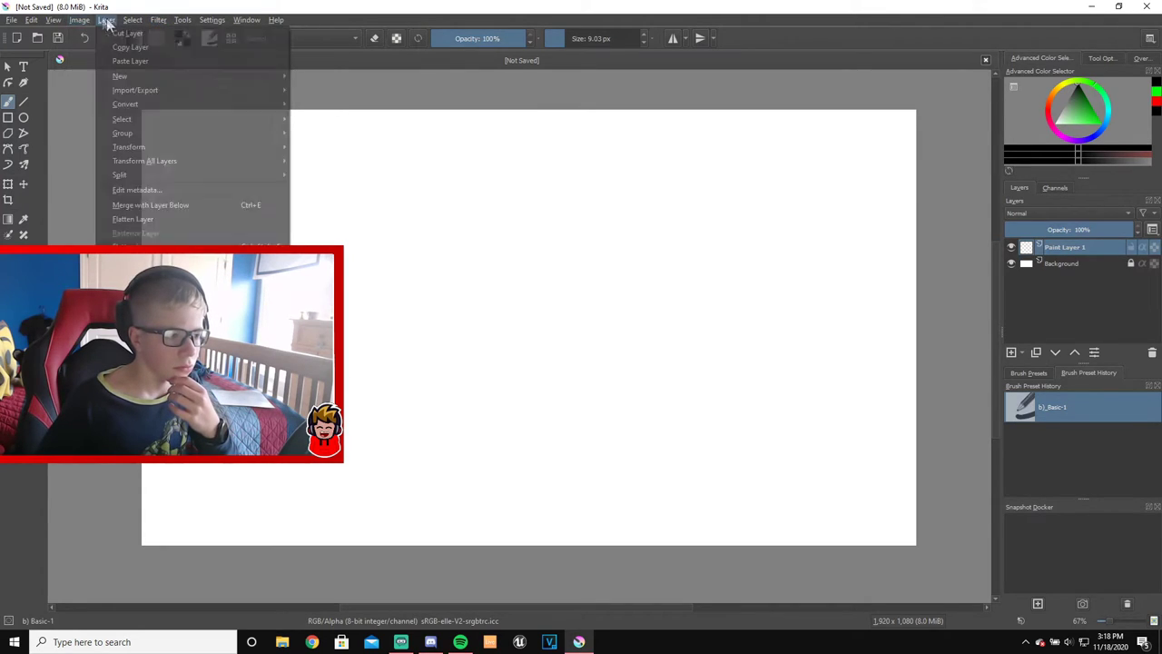
pyautogui.click(118, 33)
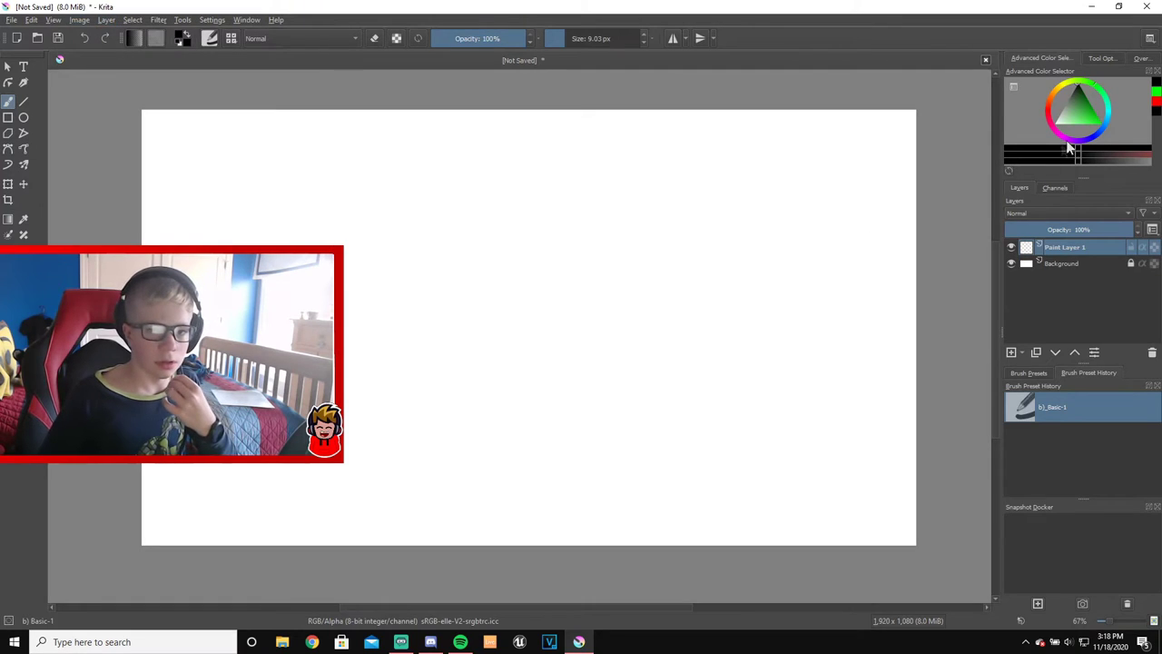
# Draw a large red rectangle across the middle of the canvas and fill its interior with the same red
pyautogui.moveTo(1049, 106); pyautogui.dragTo(1098, 124)
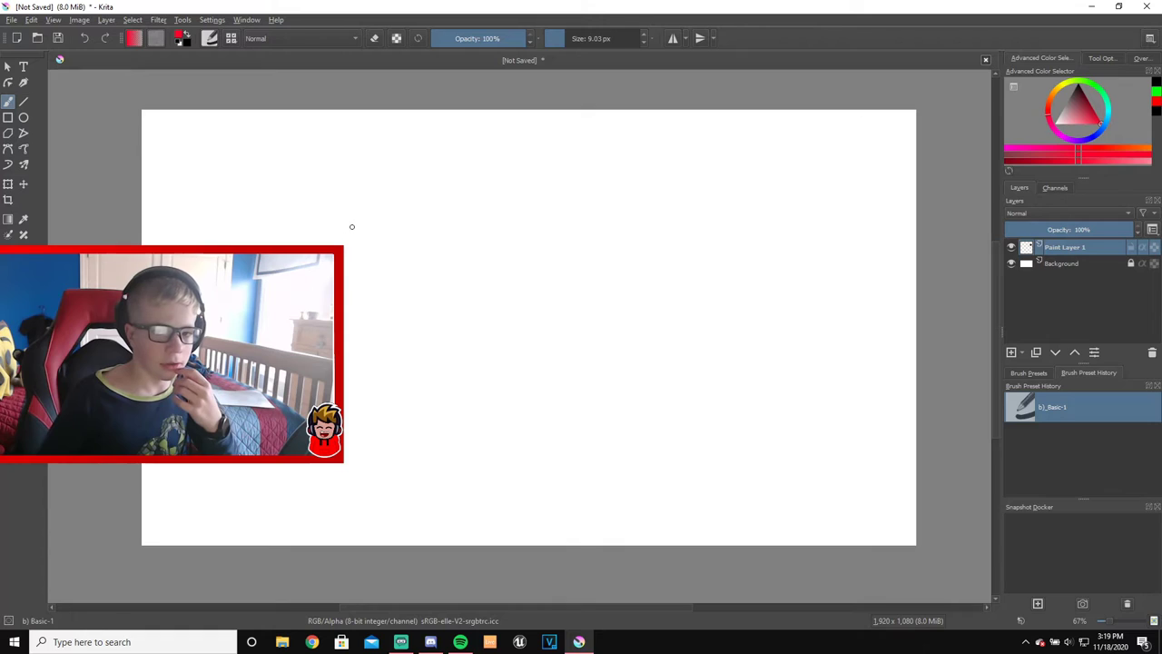
pyautogui.click(1155, 101)
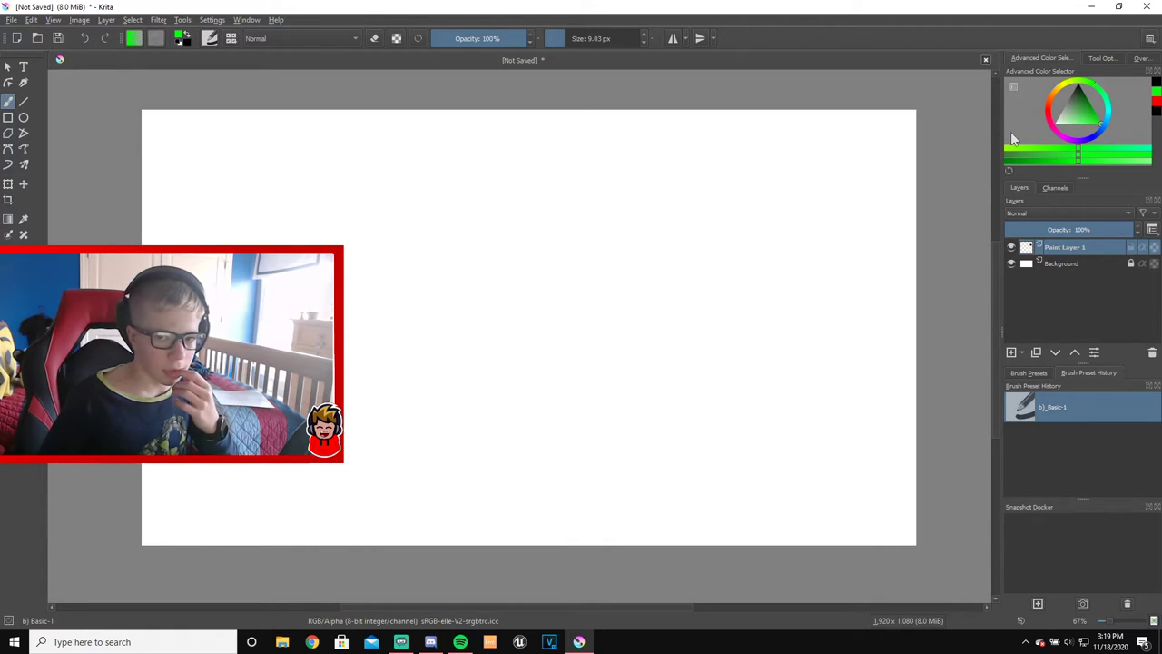
pyautogui.click(1155, 103)
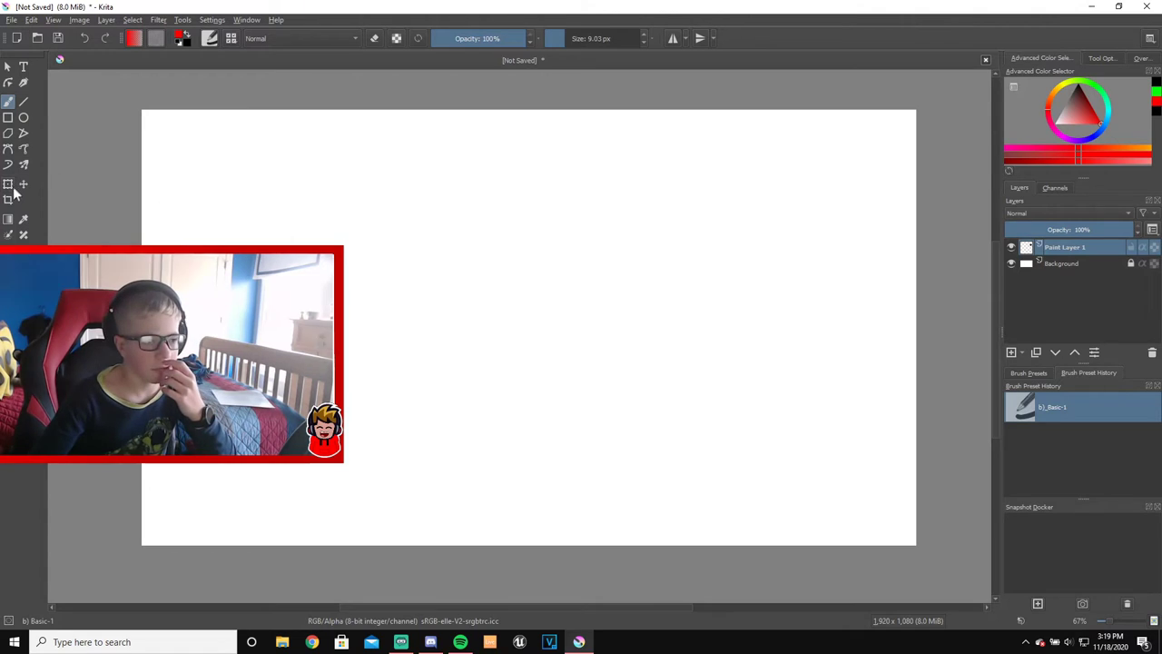
pyautogui.click(7, 119)
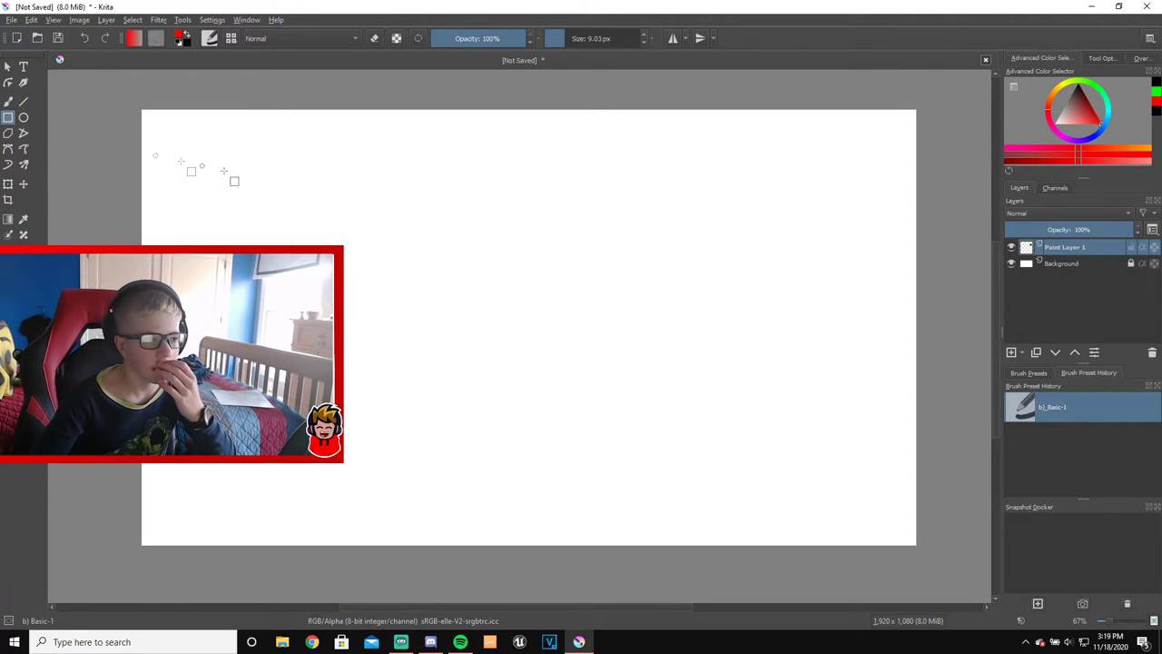
pyautogui.moveTo(276, 192); pyautogui.dragTo(781, 418)
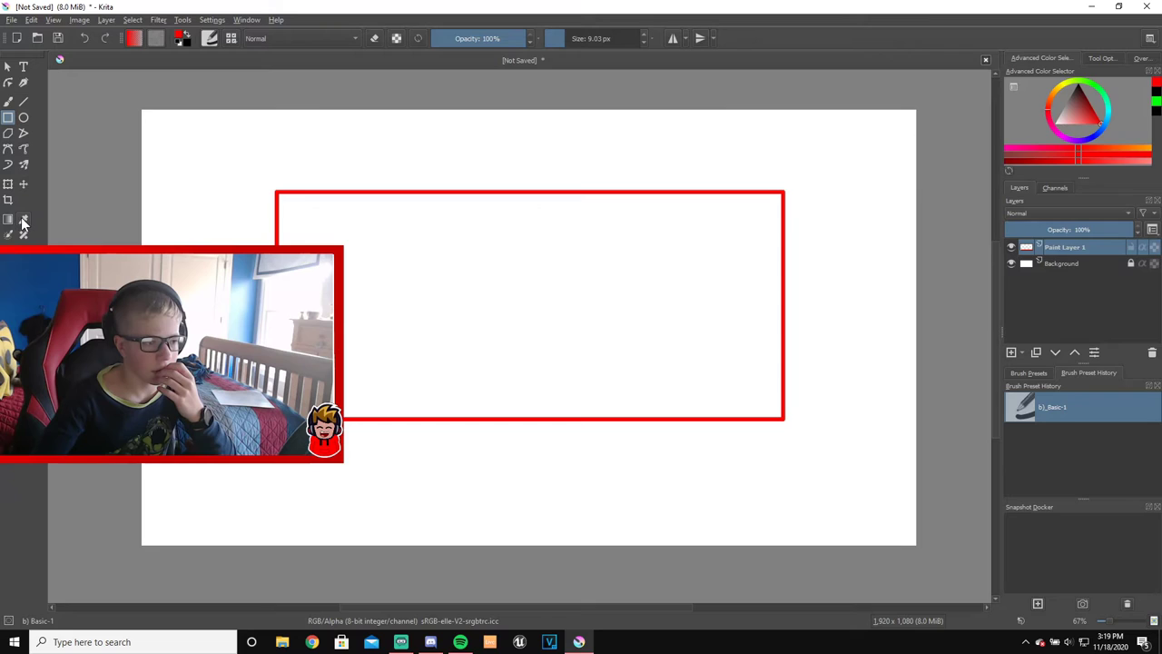
pyautogui.press('f')
pyautogui.click(490, 294)
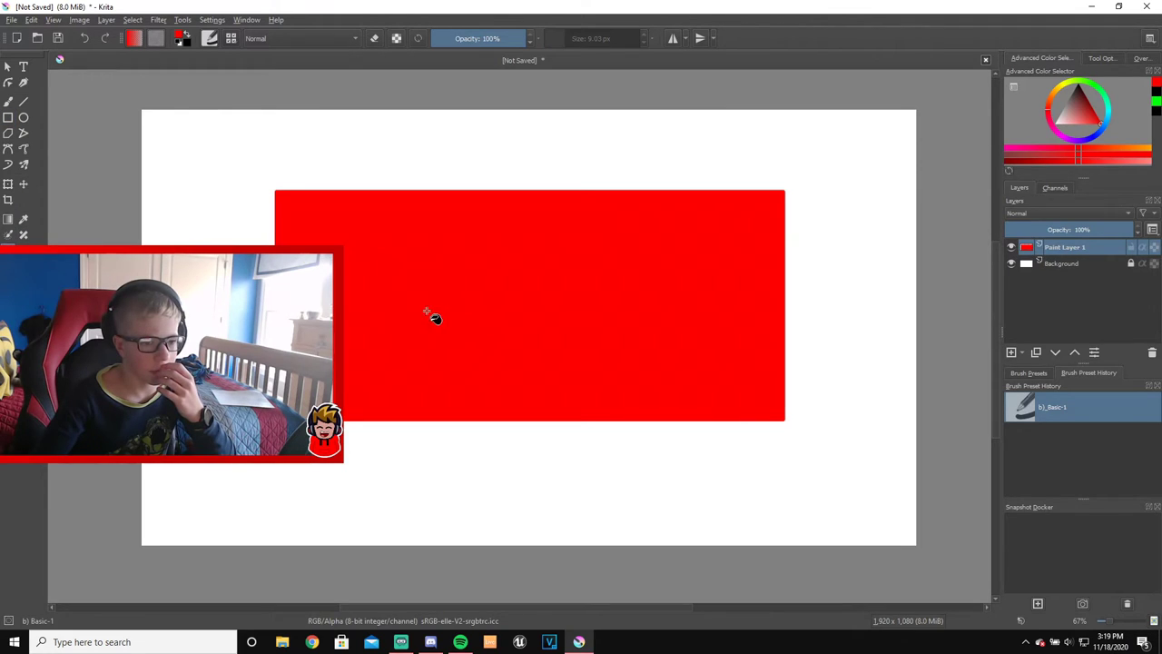
# Handwrite the word "Subscribe" in white across the red rectangle with the freehand brush
pyautogui.click(8, 102)
pyautogui.click(1100, 127)
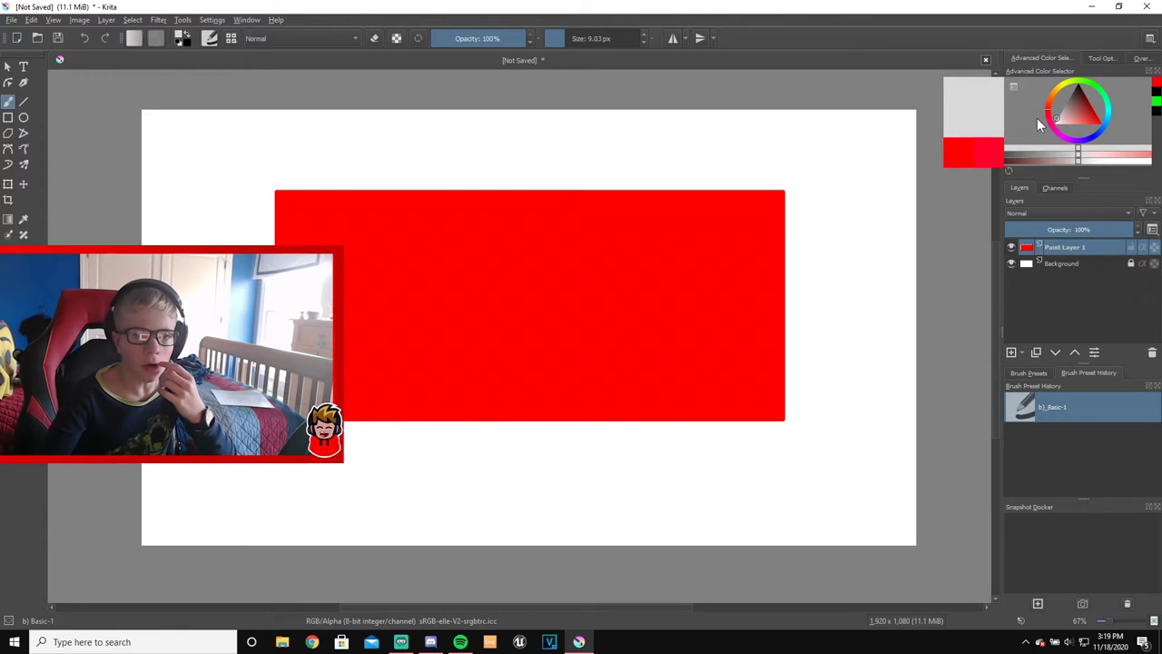
pyautogui.moveTo(345, 291)
pyautogui.mouseDown()
pyautogui.moveTo(357, 326)
pyautogui.moveTo(347, 338)
pyautogui.mouseUp()
pyautogui.moveTo(382, 292)
pyautogui.mouseDown()
pyautogui.moveTo(413, 342)
pyautogui.moveTo(435, 291)
pyautogui.moveTo(445, 345)
pyautogui.mouseUp()
pyautogui.moveTo(460, 240)
pyautogui.mouseDown()
pyautogui.moveTo(465, 343)
pyautogui.moveTo(461, 310)
pyautogui.mouseUp()
pyautogui.moveTo(550, 293)
pyautogui.mouseDown()
pyautogui.moveTo(527, 320)
pyautogui.moveTo(521, 354)
pyautogui.mouseUp()
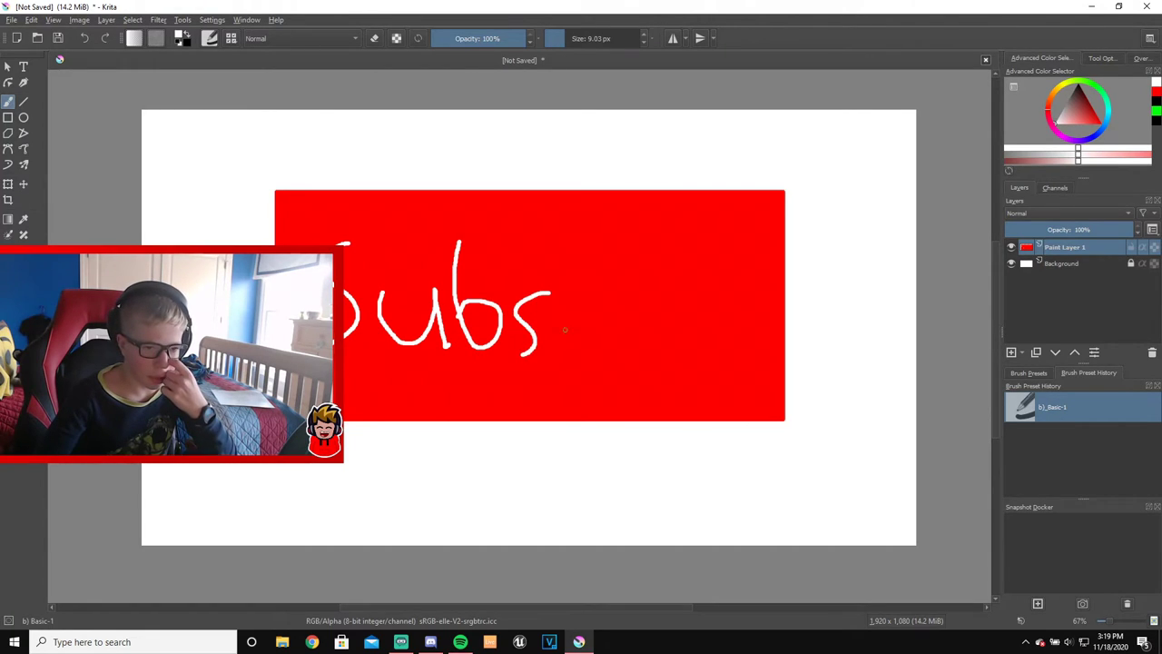
pyautogui.moveTo(574, 292)
pyautogui.mouseDown()
pyautogui.moveTo(550, 362)
pyautogui.moveTo(609, 362)
pyautogui.moveTo(611, 303)
pyautogui.moveTo(627, 293)
pyautogui.moveTo(653, 302)
pyautogui.moveTo(663, 361)
pyautogui.mouseUp()
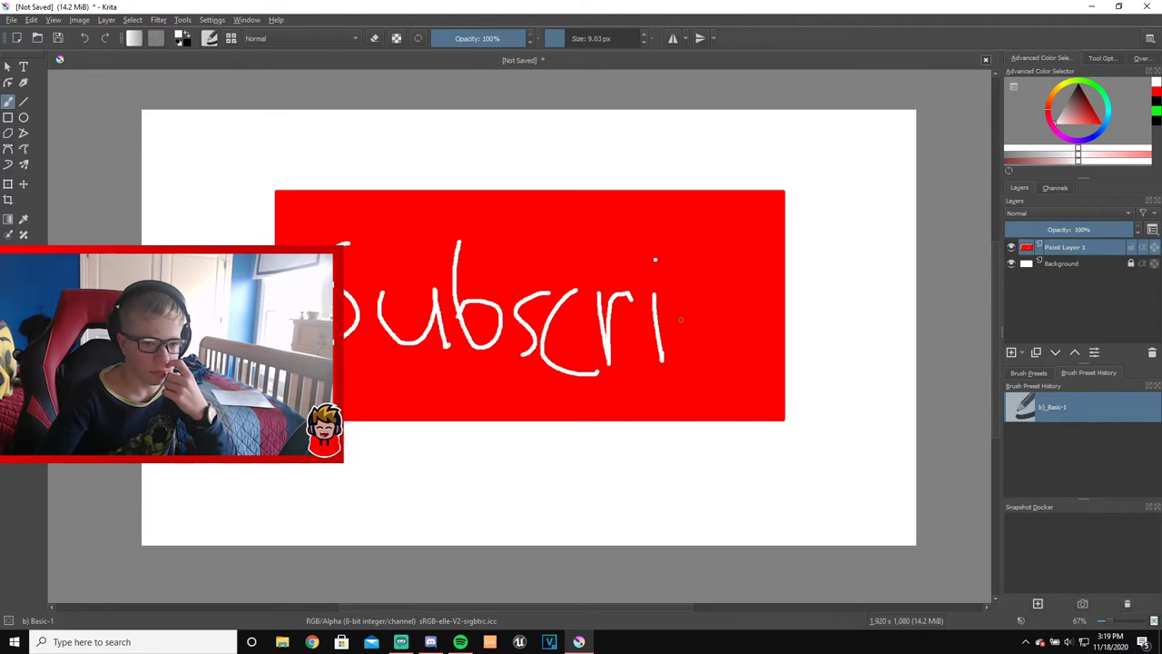
pyautogui.moveTo(676, 255)
pyautogui.mouseDown()
pyautogui.moveTo(694, 359)
pyautogui.moveTo(712, 314)
pyautogui.moveTo(688, 319)
pyautogui.moveTo(762, 309)
pyautogui.moveTo(753, 268)
pyautogui.moveTo(733, 340)
pyautogui.moveTo(778, 351)
pyautogui.mouseUp()
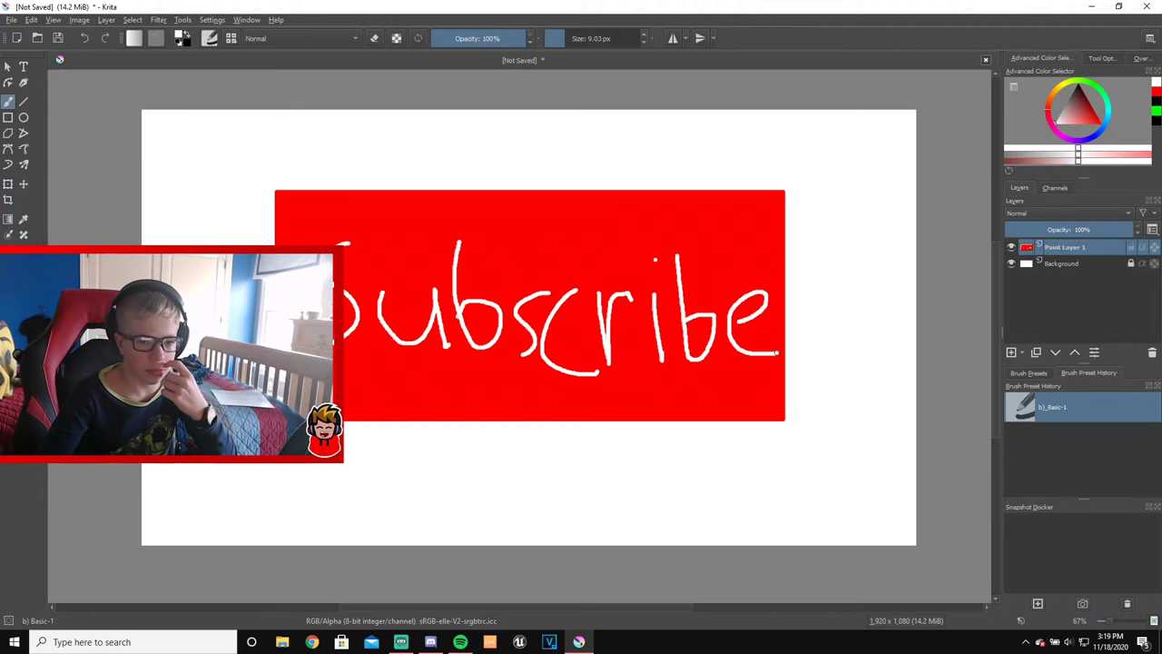